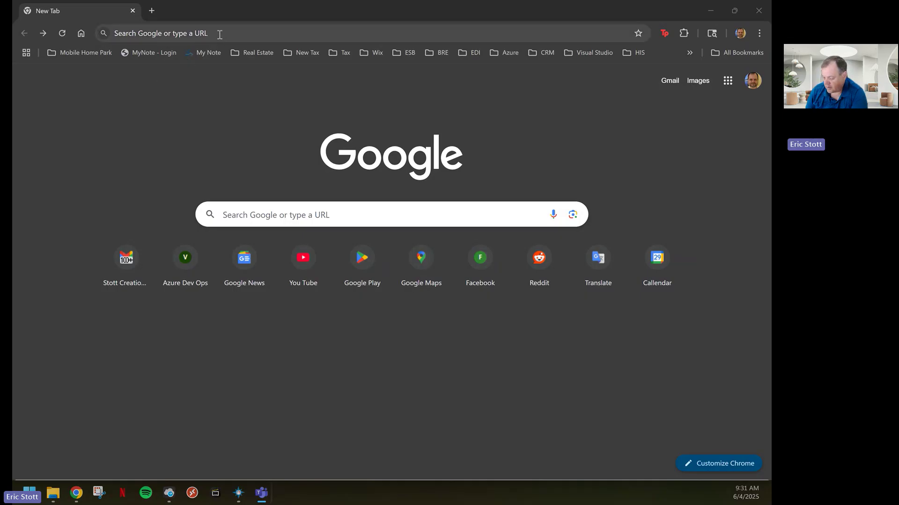
# Paste the shared Shearwater.zip Google Drive link into the address bar and download the archive.
pyautogui.click(220, 33)
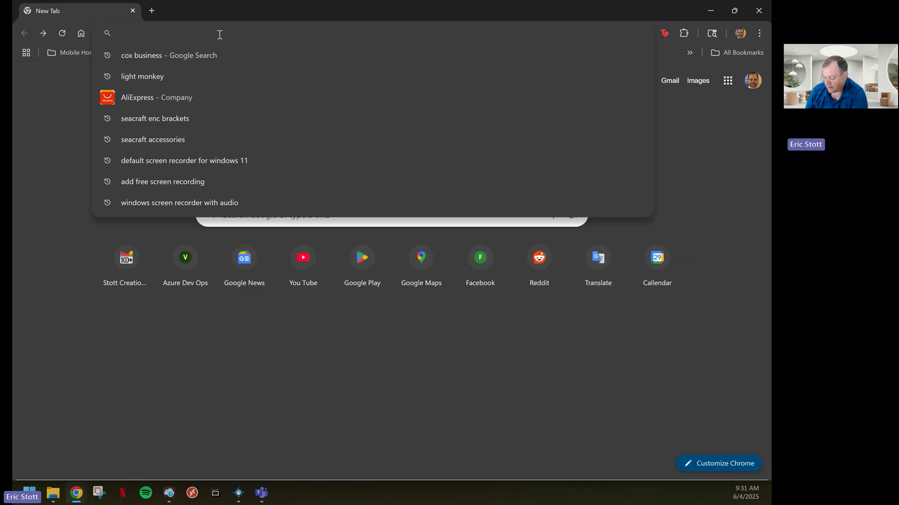
pyautogui.rightClick(169, 35)
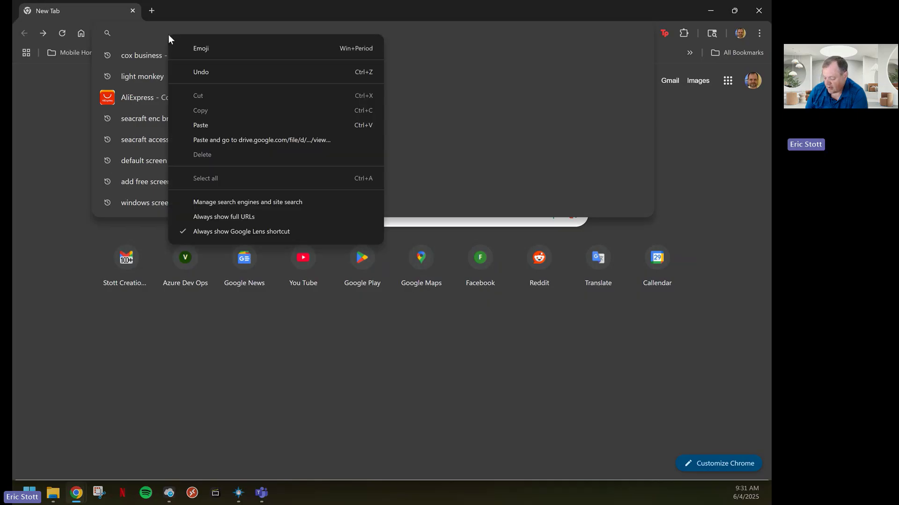
pyautogui.click(245, 140)
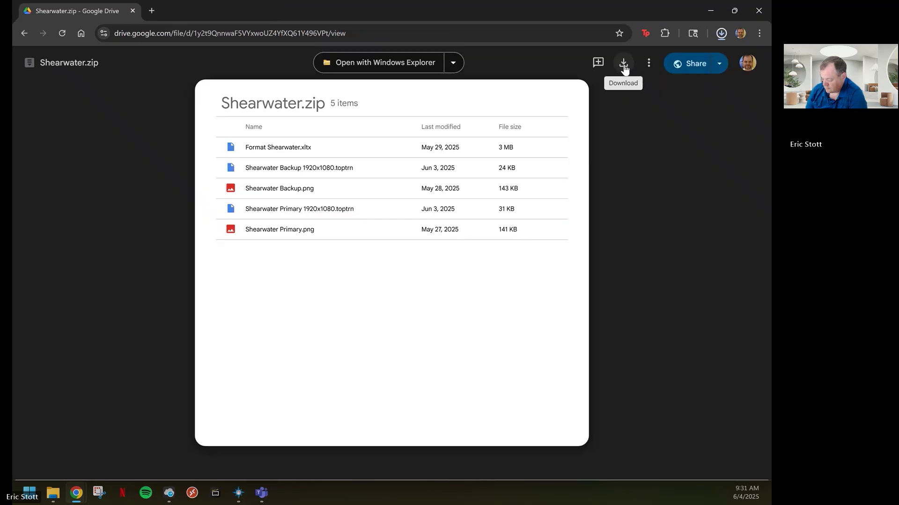
pyautogui.click(624, 65)
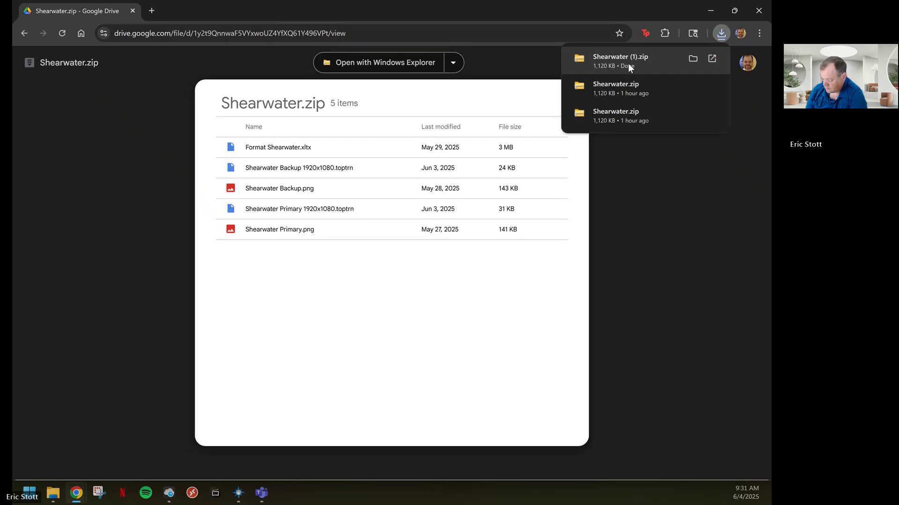
# Open the downloaded Shearwater.zip and copy Format Shearwater.xltx from it.
pyautogui.click(693, 58)
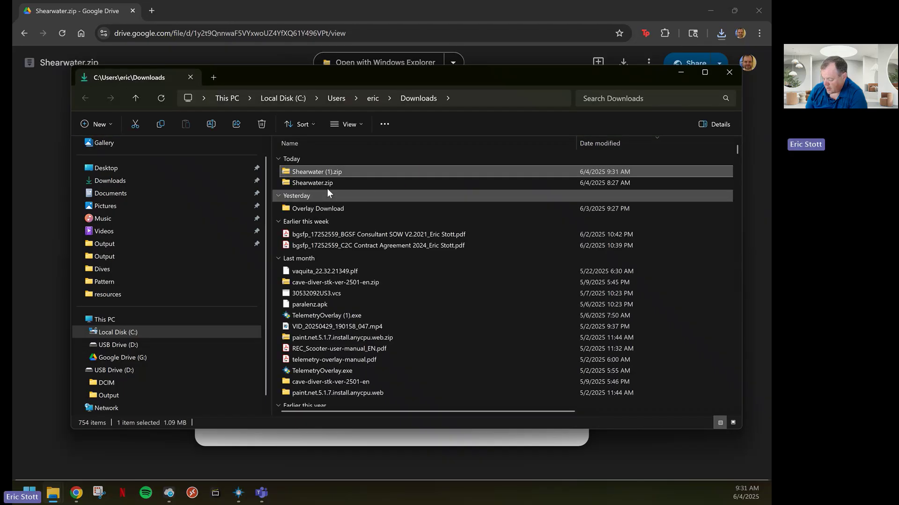
pyautogui.click(315, 184)
pyautogui.doubleClick(317, 183)
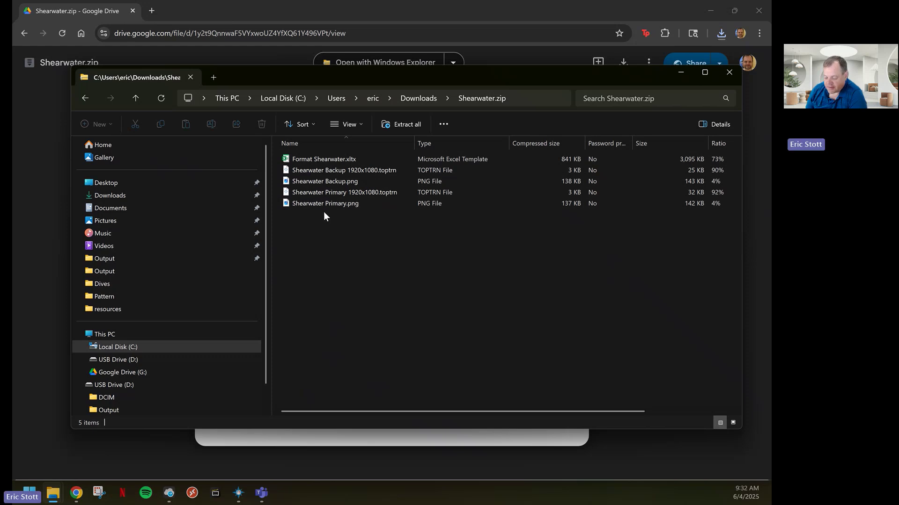
pyautogui.rightClick(319, 162)
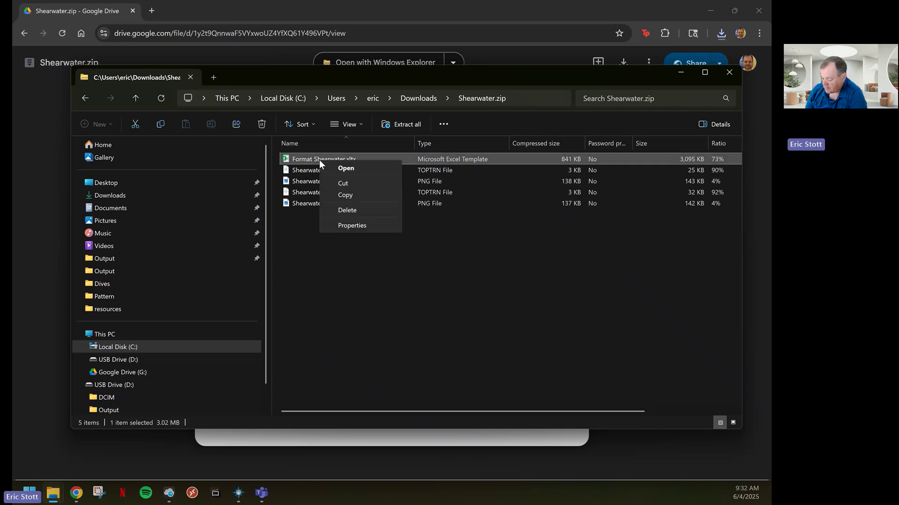
pyautogui.click(344, 195)
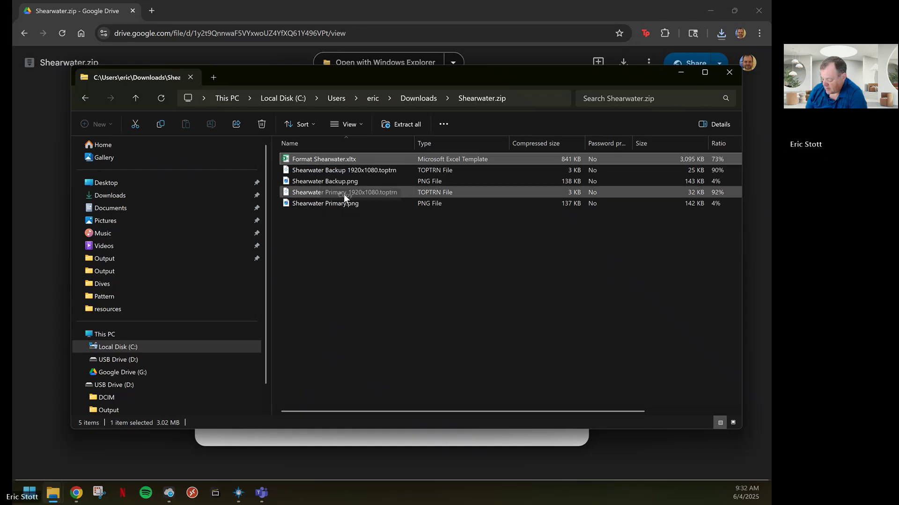
# Paste Format Shearwater.xltx into Documents\Custom Office Templates and select the pasted file.
pyautogui.click(109, 210)
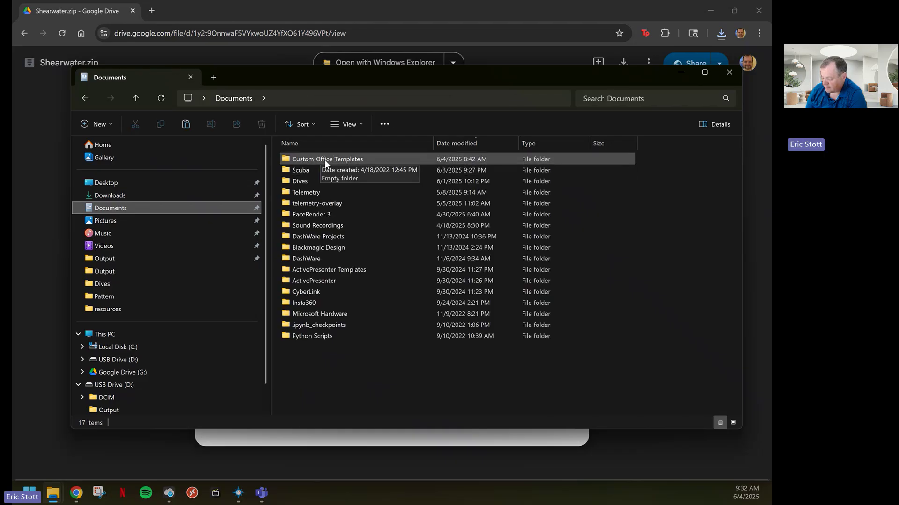
pyautogui.doubleClick(324, 159)
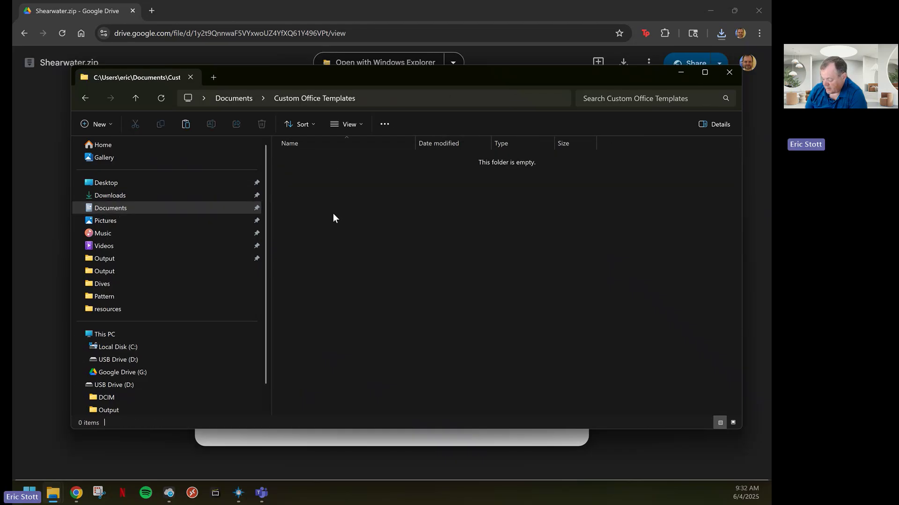
pyautogui.rightClick(333, 213)
pyautogui.click(355, 229)
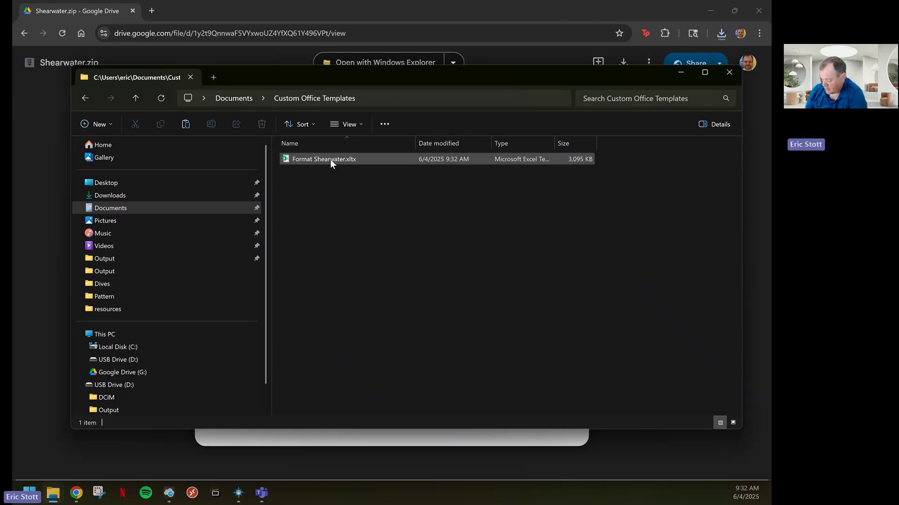
pyautogui.click(332, 159)
pyautogui.rightClick(332, 159)
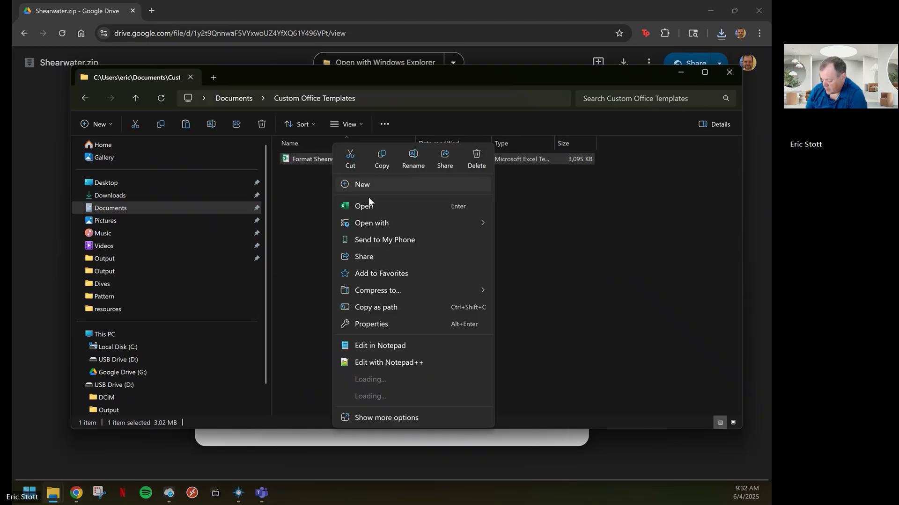
# Tick Unblock in Format Shearwater.xltx's Properties and confirm with OK.
pyautogui.click(366, 323)
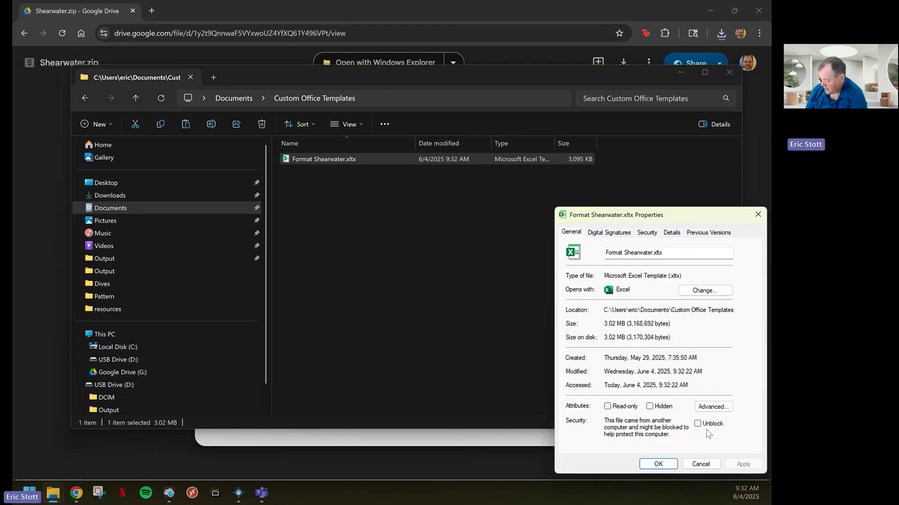
pyautogui.click(697, 424)
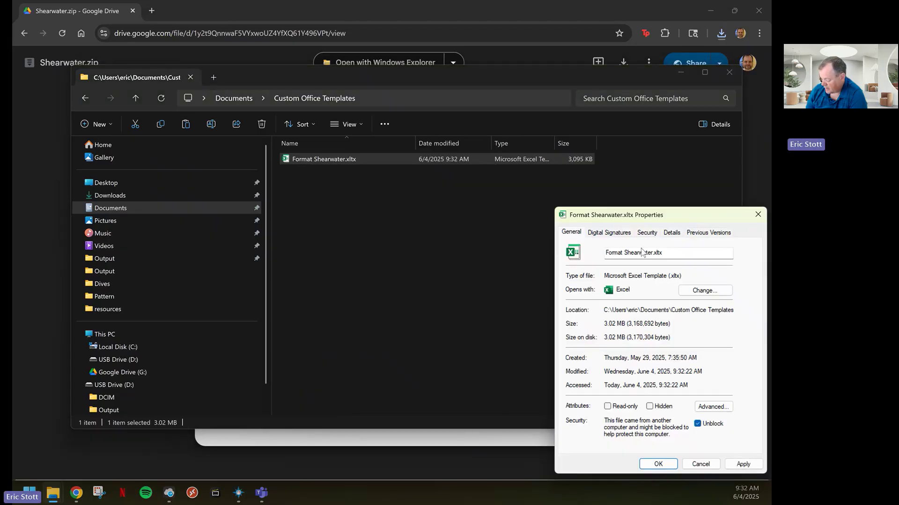
pyautogui.moveTo(648, 218); pyautogui.dragTo(359, 85)
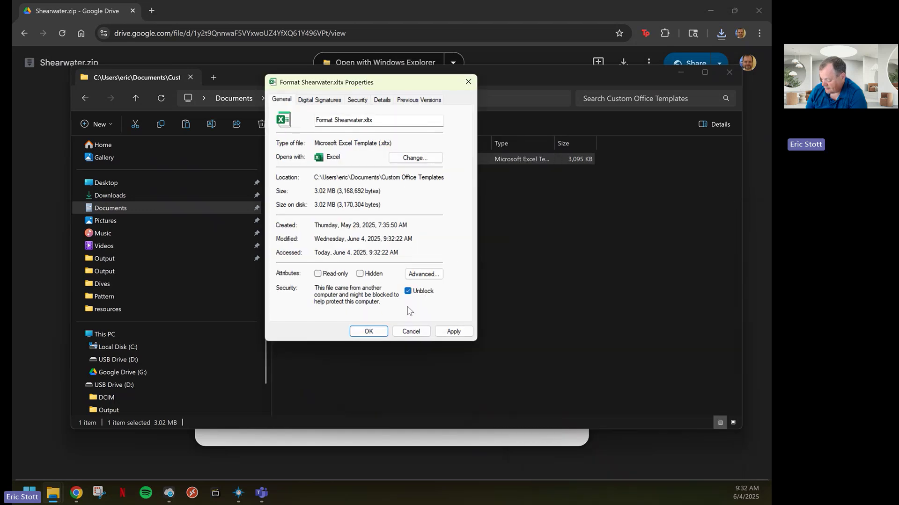
pyautogui.click(371, 332)
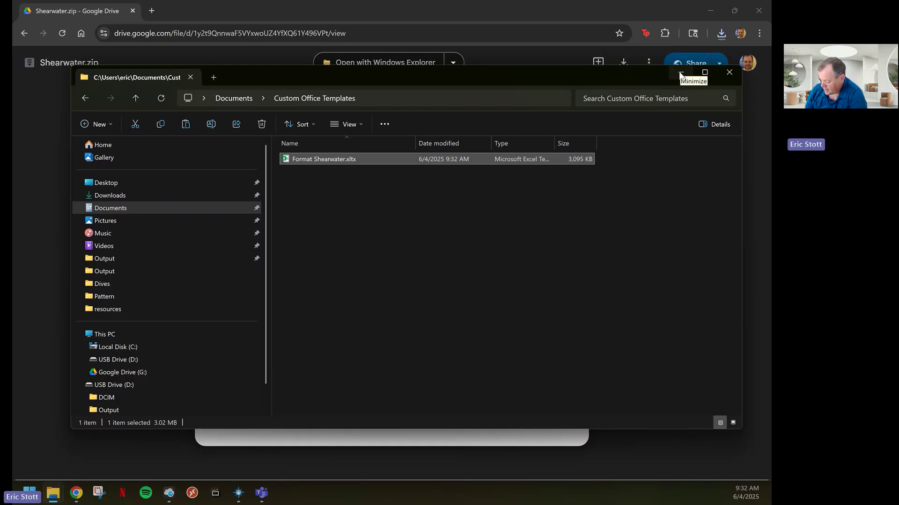
# Back in Shearwater.zip, copy the two .toptrn layouts and two PNG images.
pyautogui.click(85, 98)
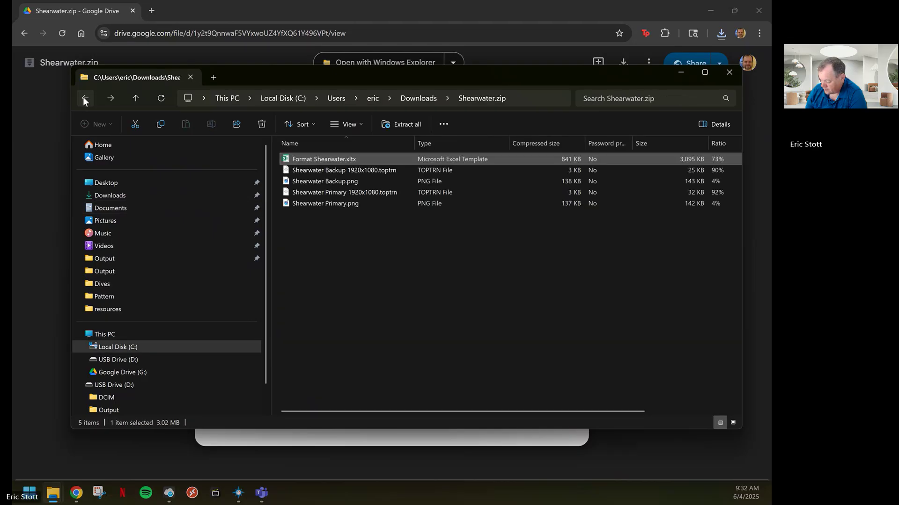
pyautogui.moveTo(341, 211); pyautogui.dragTo(315, 173)
pyautogui.rightClick(321, 176)
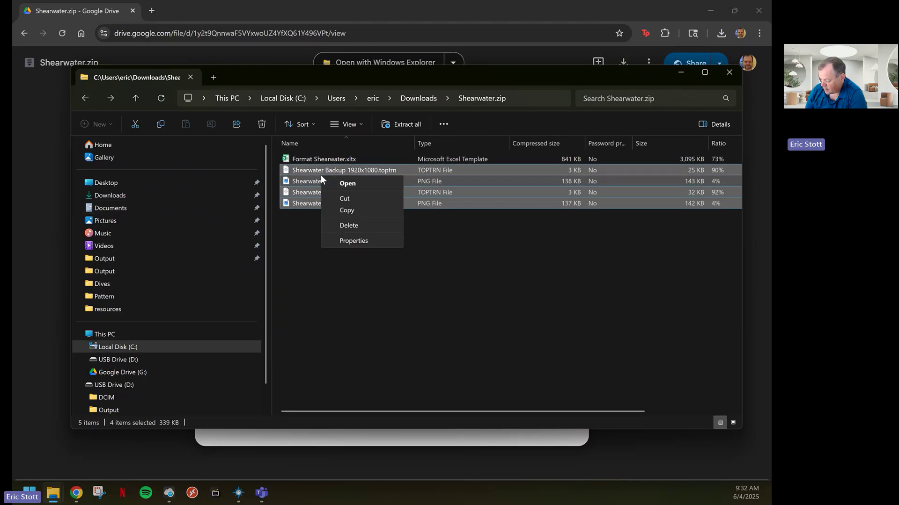
pyautogui.click(348, 212)
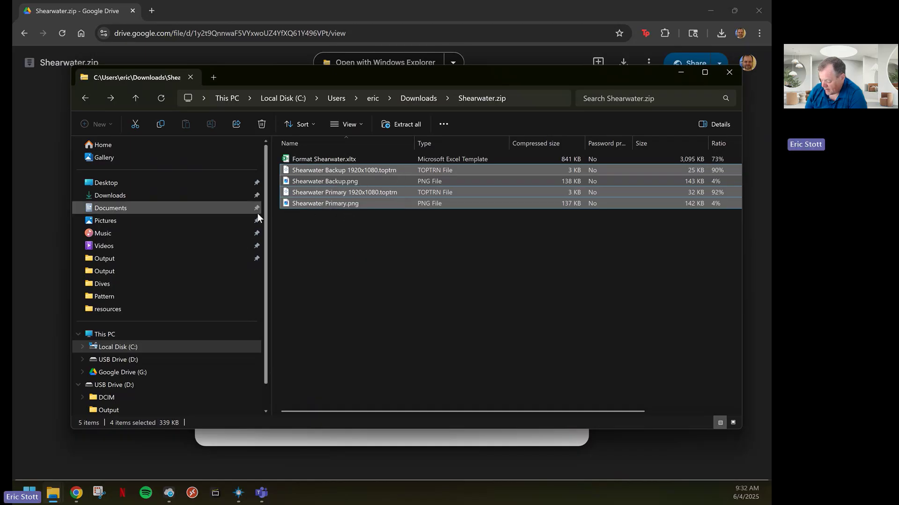
# Paste the four files into C:\Program Files\Telemetry Overlay\resources, granting admin permission, then close Explorer.
pyautogui.click(83, 347)
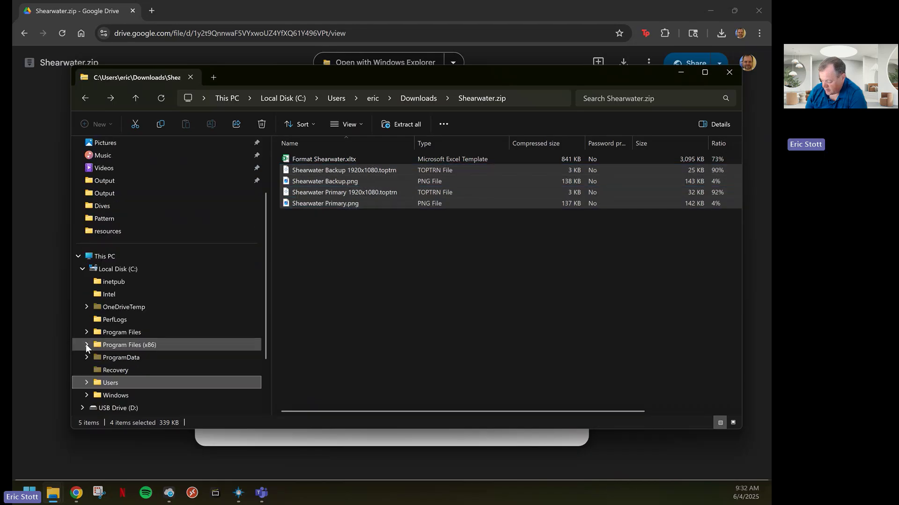
pyautogui.click(86, 332)
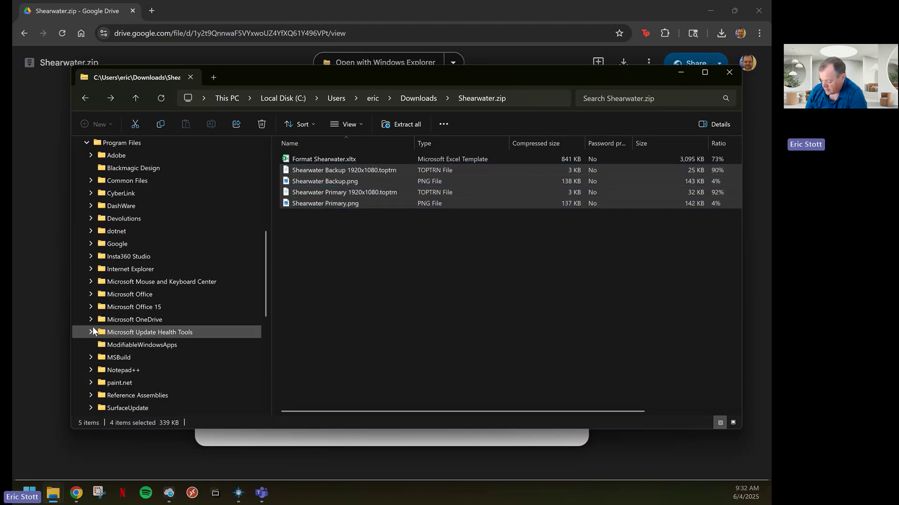
pyautogui.scroll(-2, 90, 331)
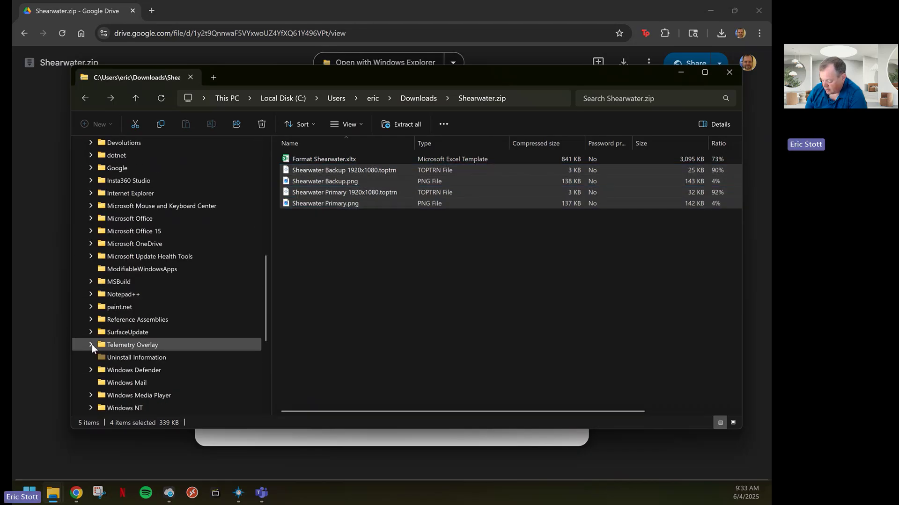
pyautogui.click(90, 345)
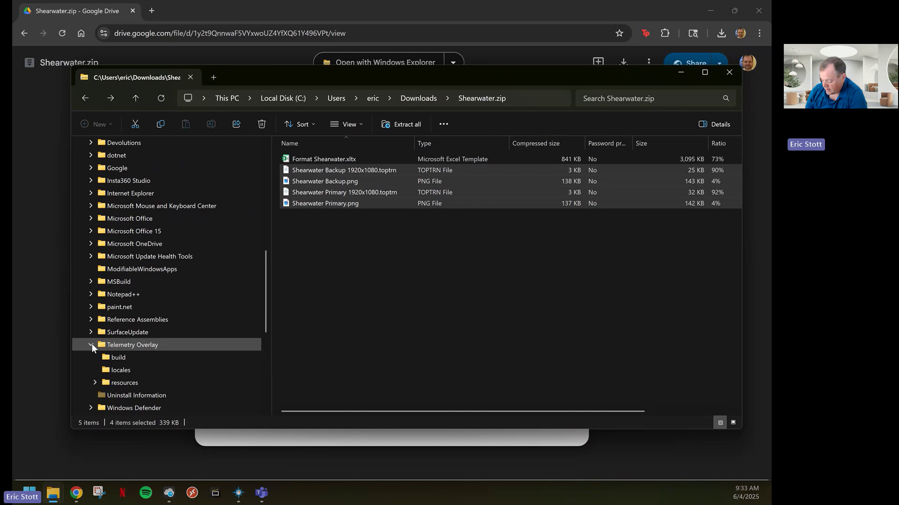
pyautogui.click(127, 384)
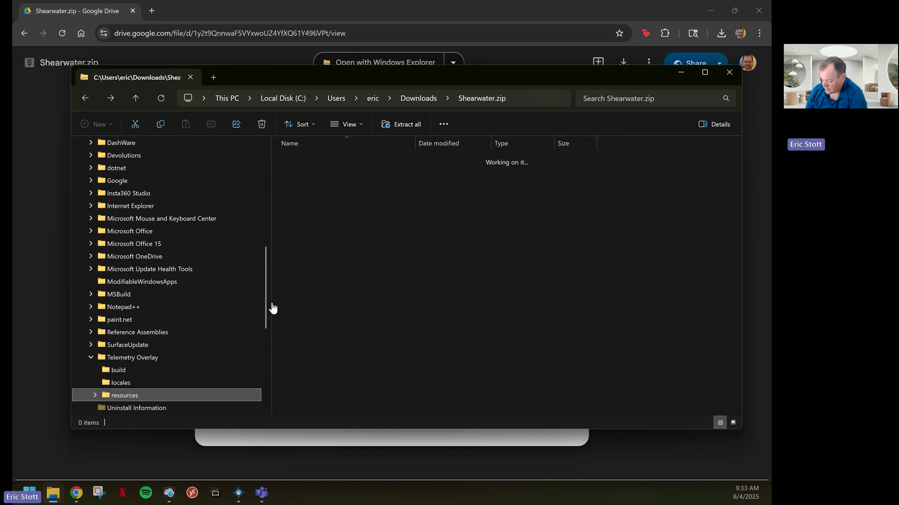
pyautogui.rightClick(336, 273)
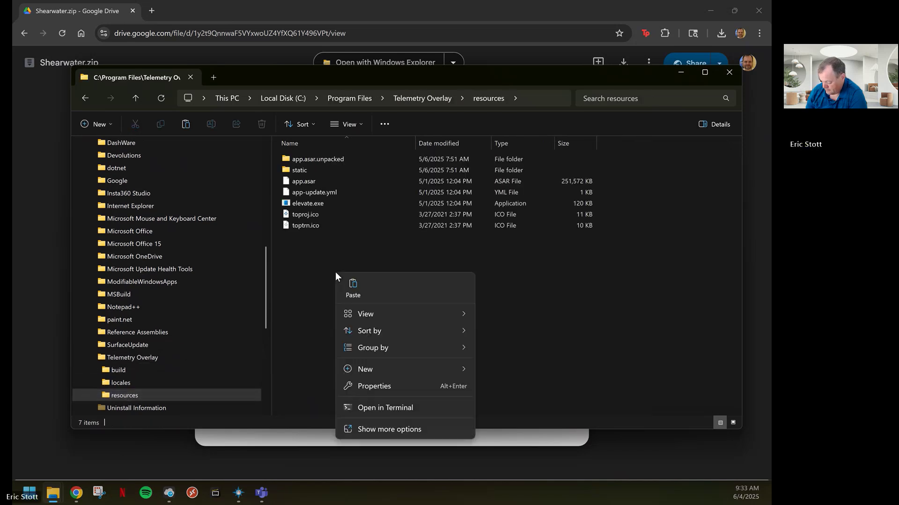
pyautogui.click(359, 288)
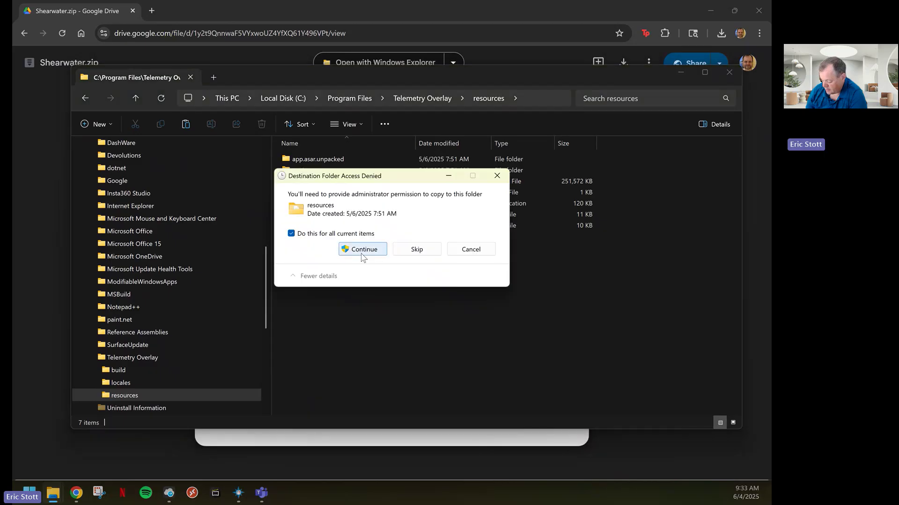
pyautogui.click(358, 250)
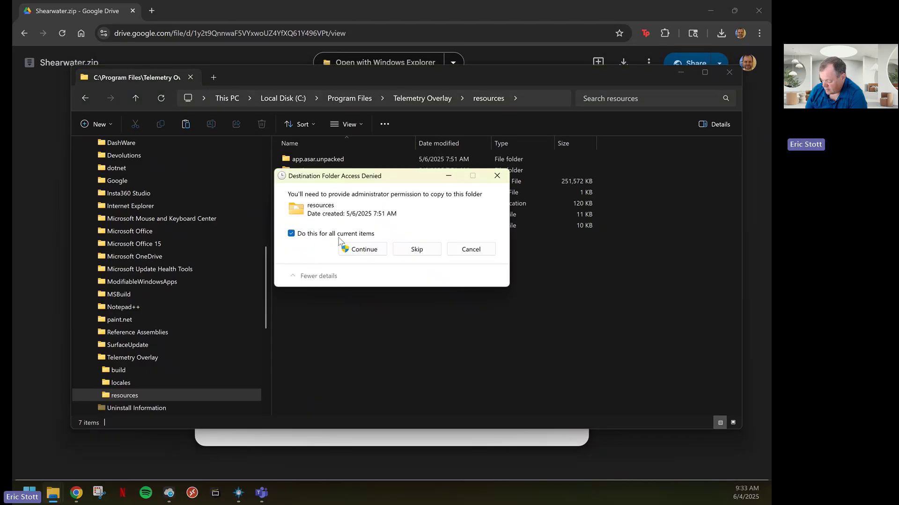
pyautogui.click(358, 251)
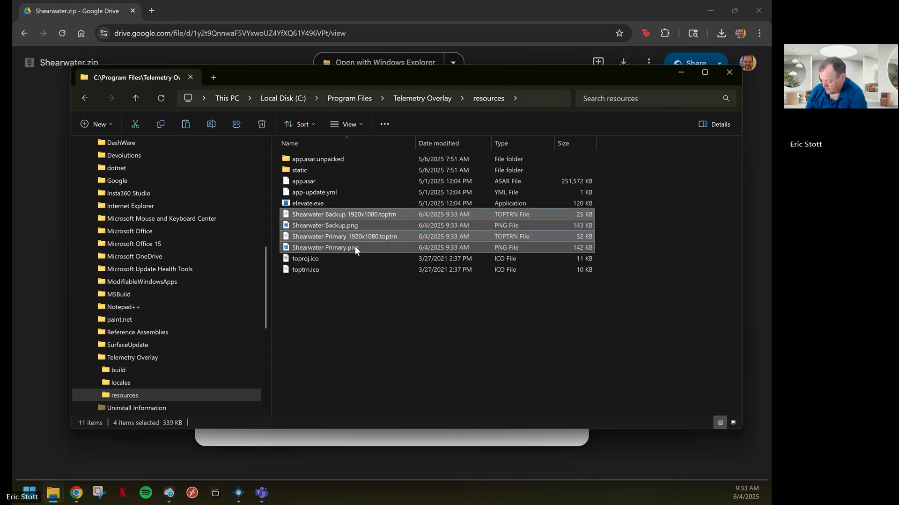
pyautogui.click(728, 74)
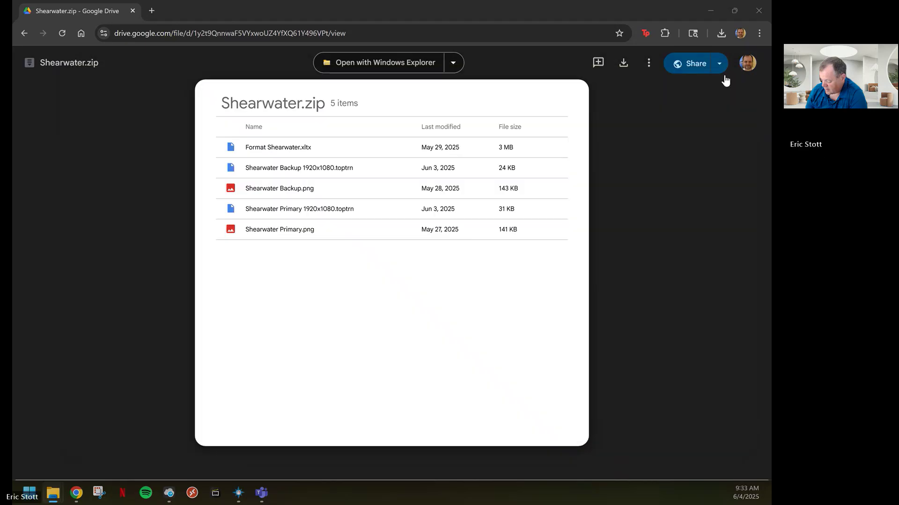
# Close the browser, bring up Shearwater Cloud's Dive List, and select dive 1194 from 05/26/2025.
pyautogui.click(759, 12)
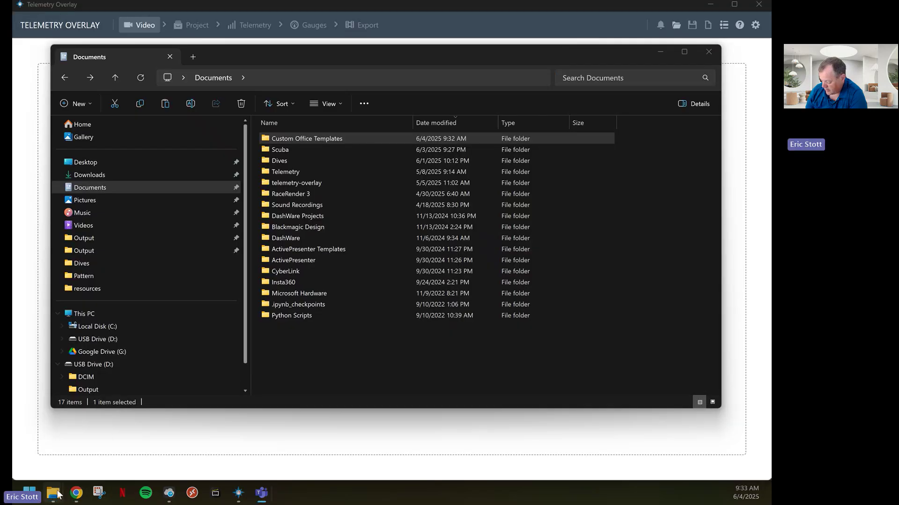
pyautogui.moveTo(55, 496)
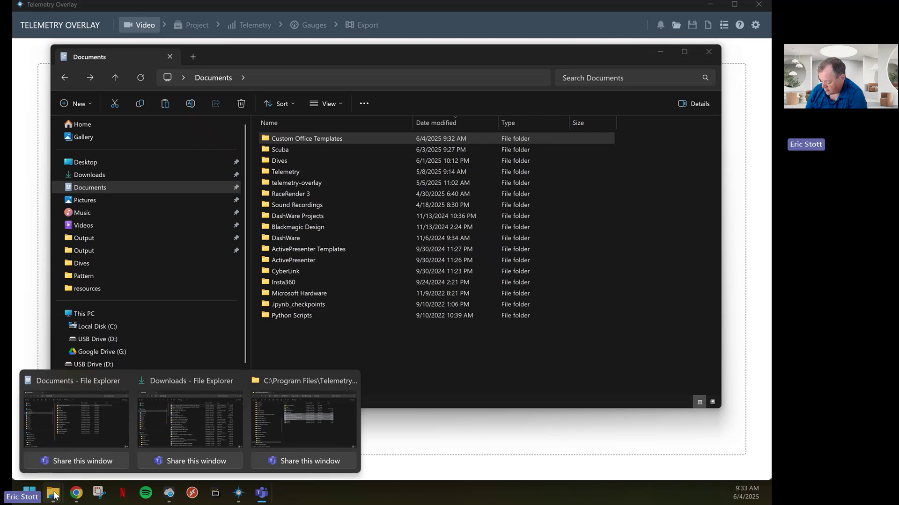
pyautogui.click(171, 495)
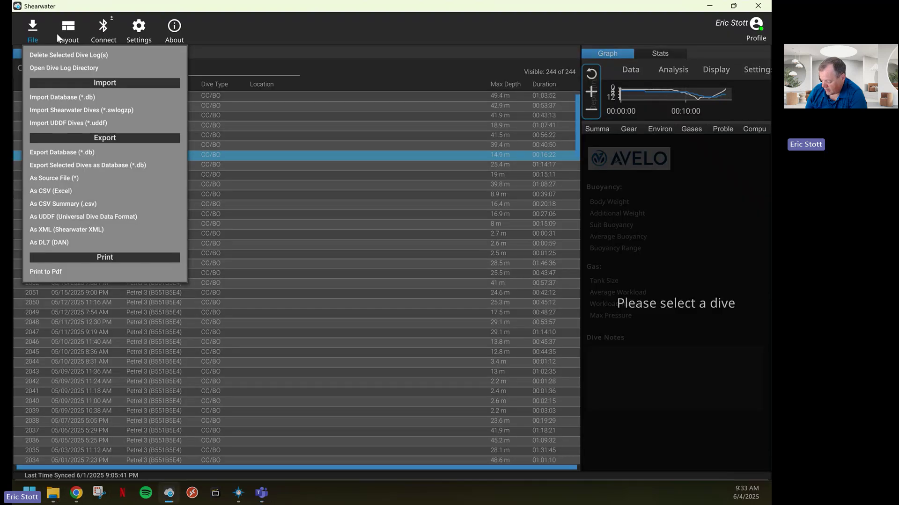
pyautogui.click(40, 26)
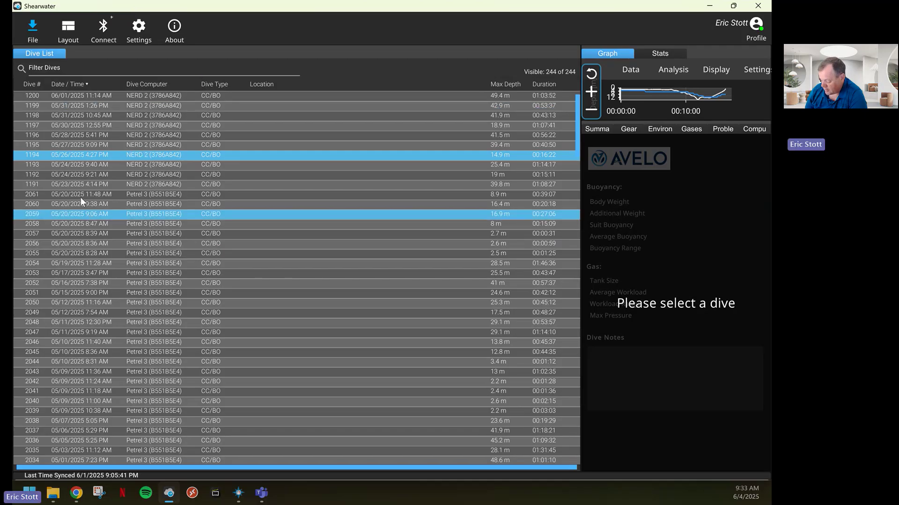
pyautogui.click(57, 154)
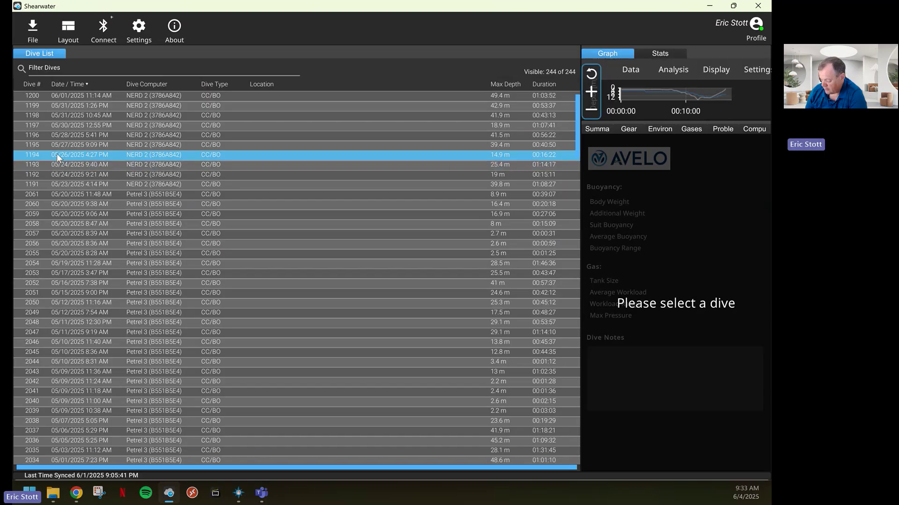
pyautogui.click(33, 27)
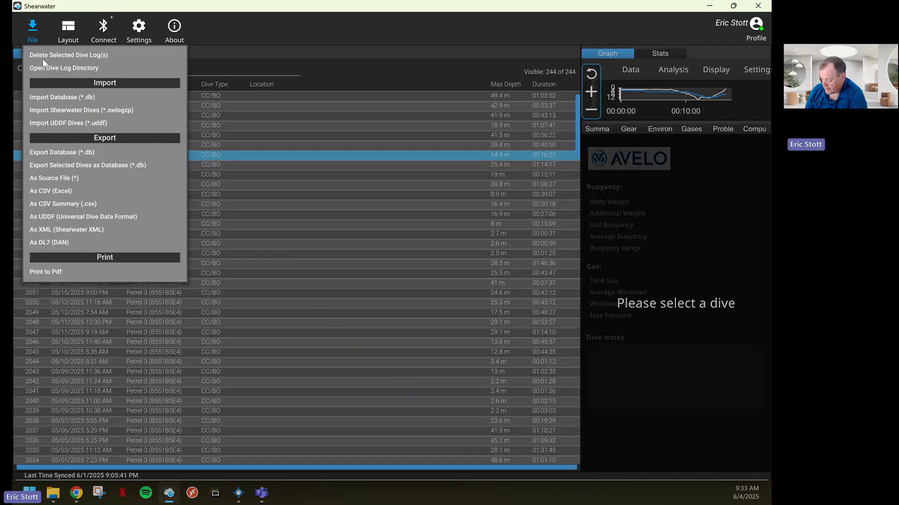
pyautogui.click(50, 190)
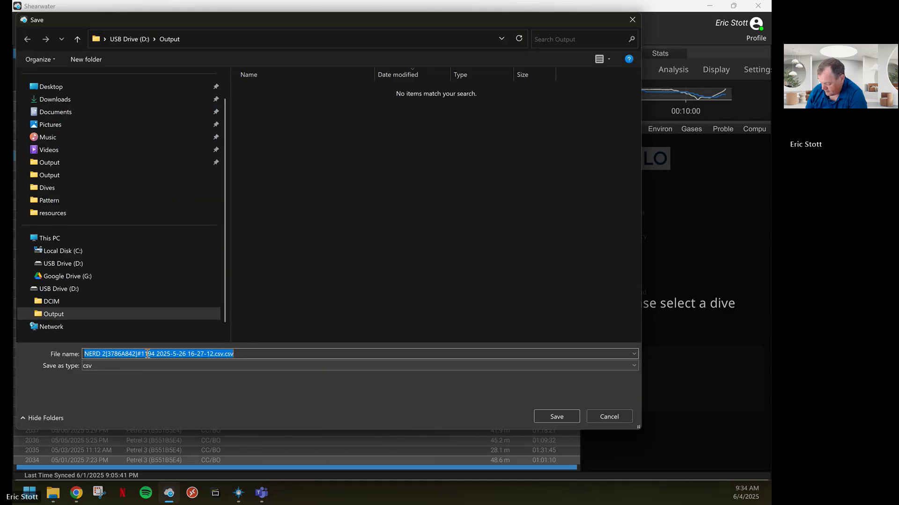
pyautogui.moveTo(140, 354); pyautogui.dragTo(72, 354)
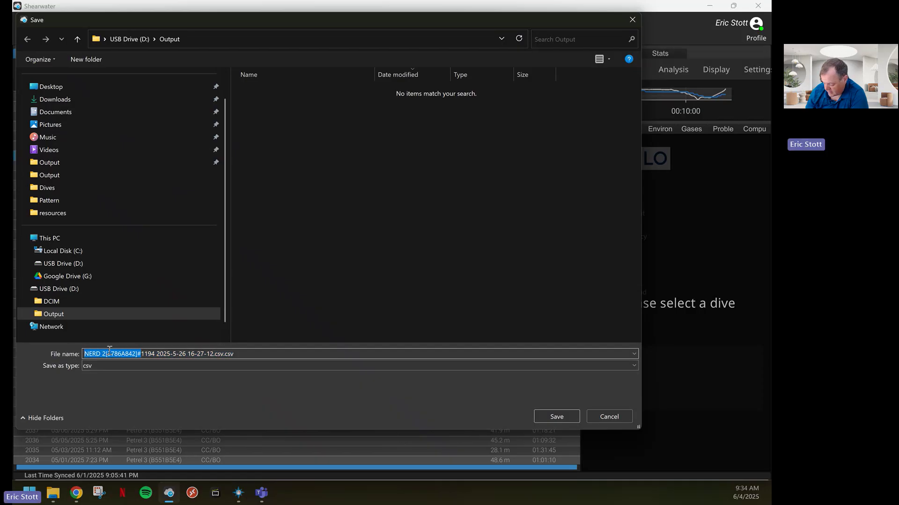
pyautogui.press('BackSpace')
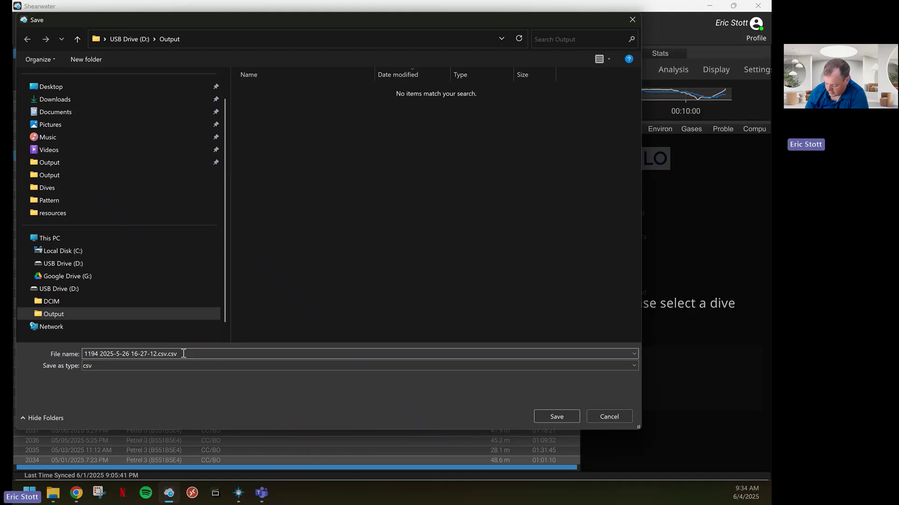
pyautogui.press('BackSpace')
pyautogui.press('BackSpace')
pyautogui.press('BackSpace')
pyautogui.press('BackSpace')
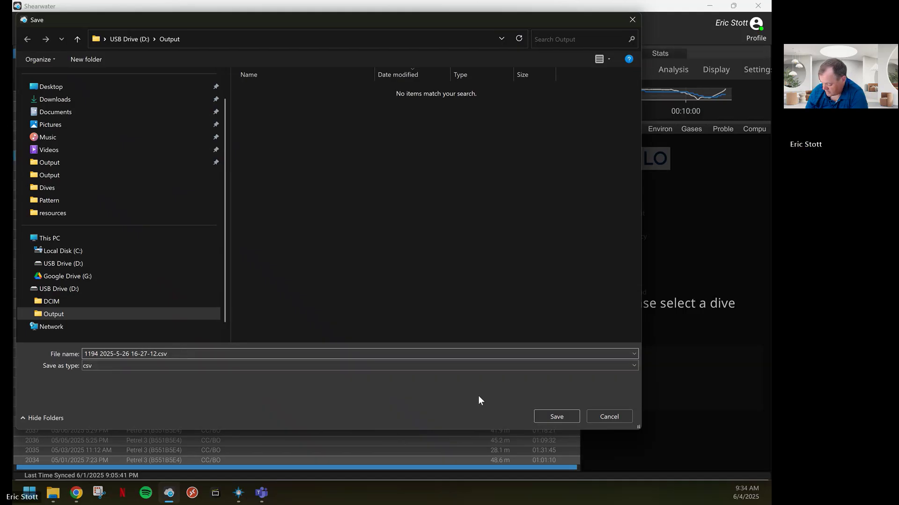
pyautogui.moveTo(98, 354); pyautogui.dragTo(81, 351)
pyautogui.rightClick(90, 355)
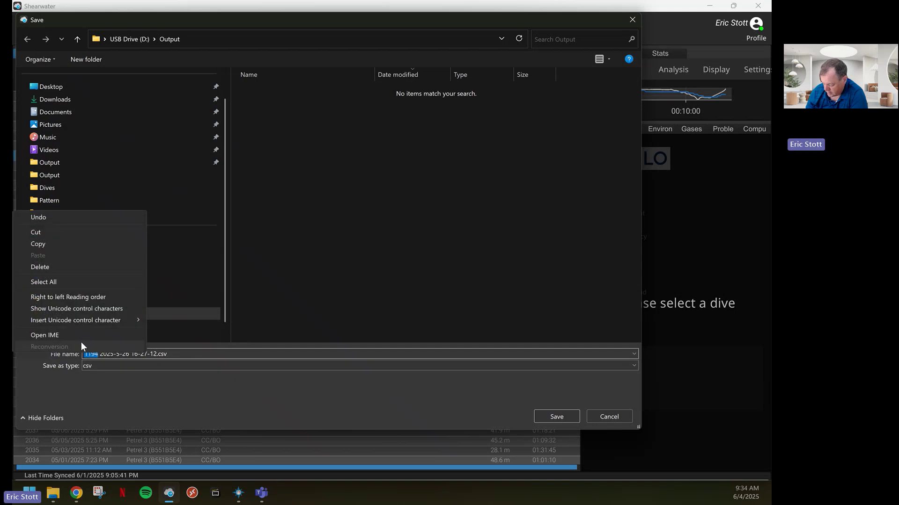
pyautogui.click(41, 245)
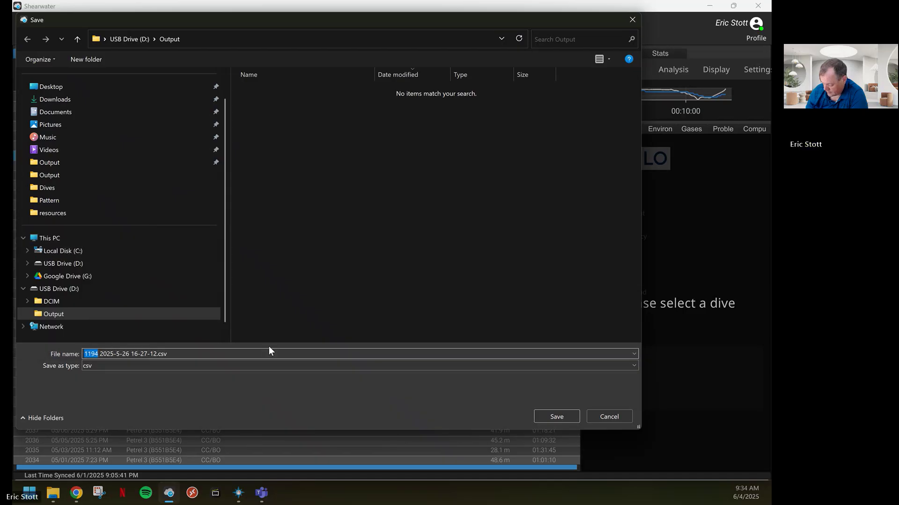
pyautogui.click(177, 354)
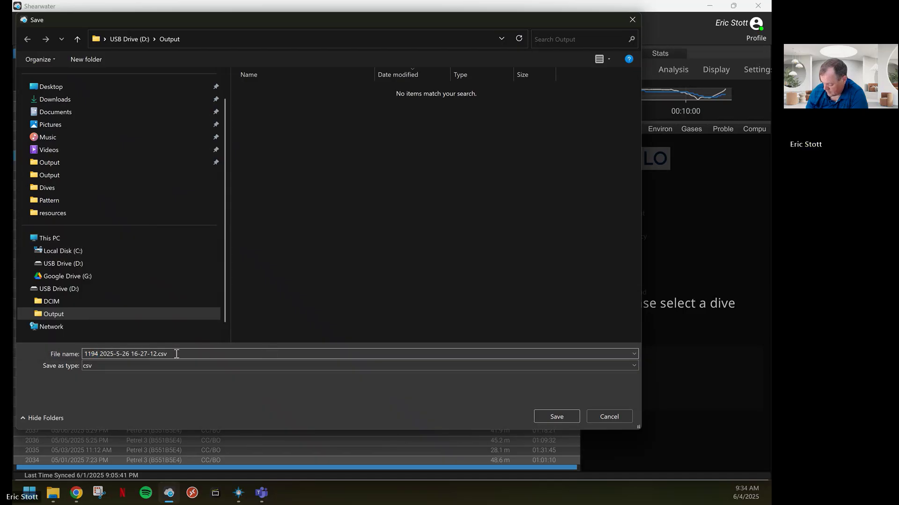
pyautogui.click(559, 417)
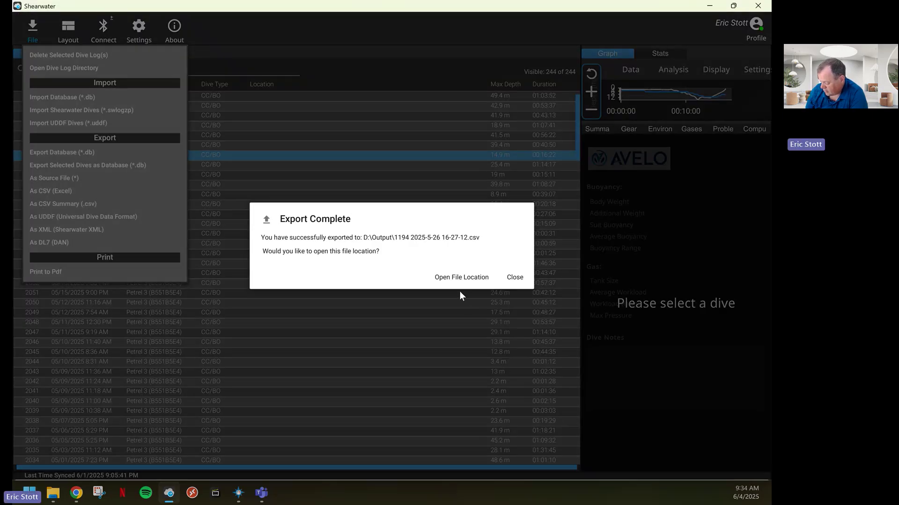
# Open the export's file location to view D:\Output with the new CSV beside 1194.mp4.
pyautogui.click(459, 277)
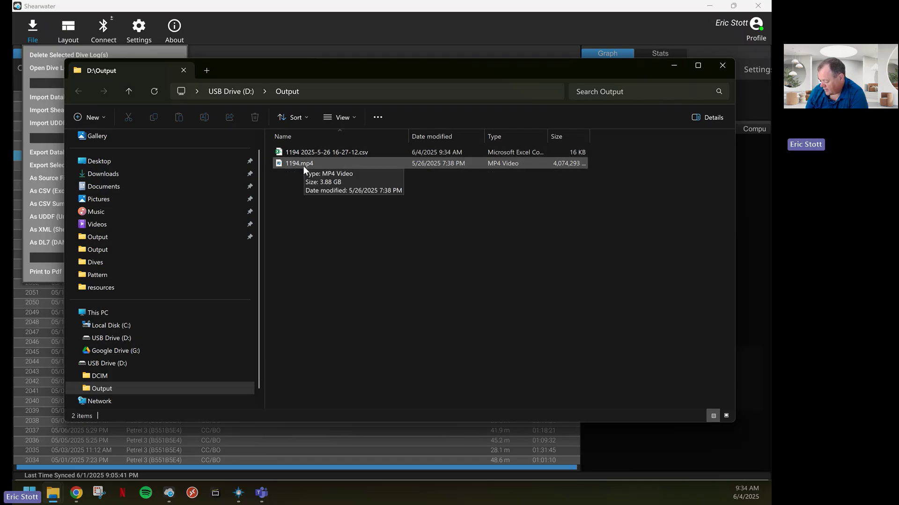
pyautogui.doubleClick(307, 153)
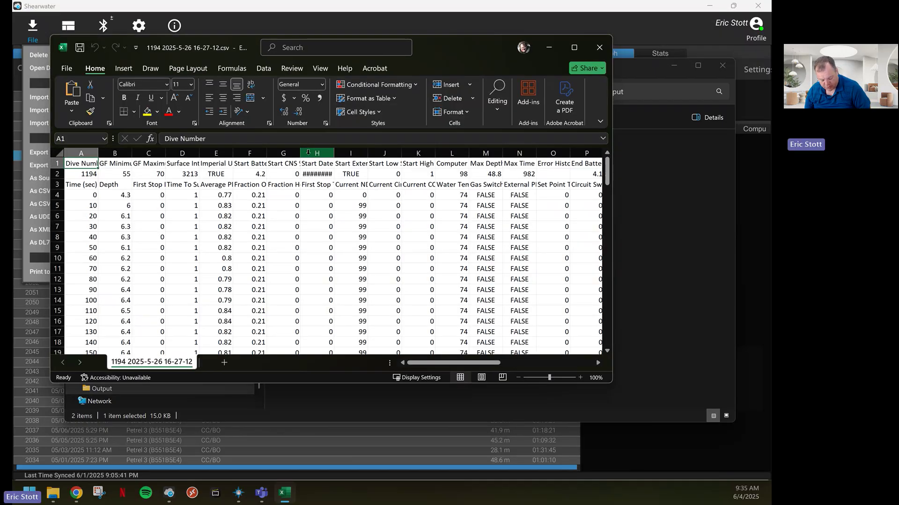
pyautogui.hotkey('ctrl', 'shift', 'End')
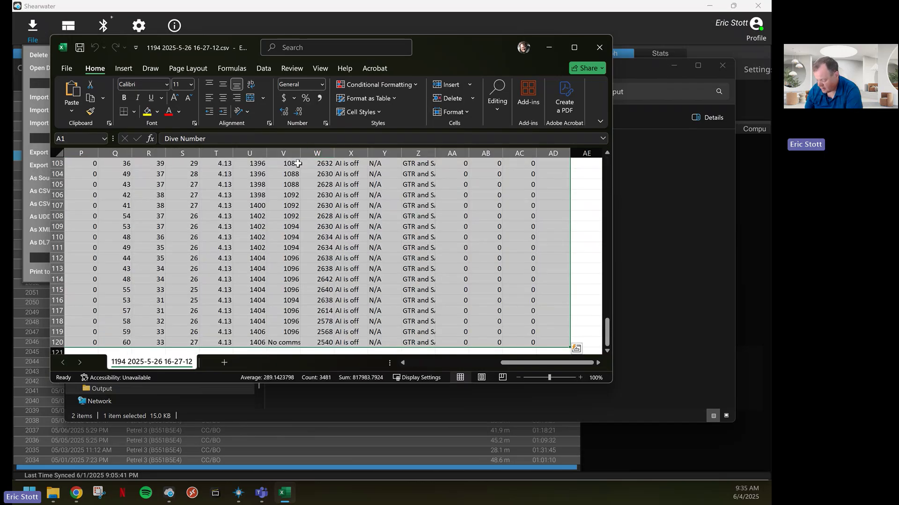
pyautogui.rightClick(300, 231)
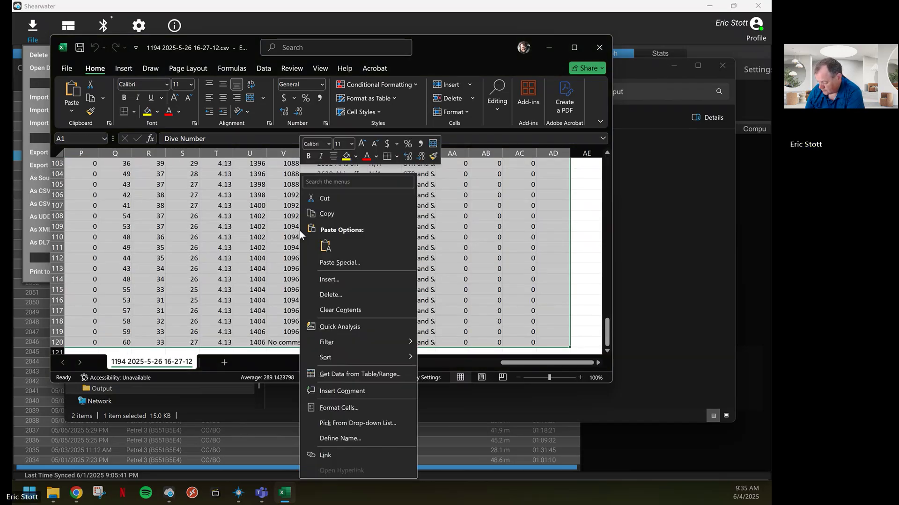
pyautogui.click(325, 213)
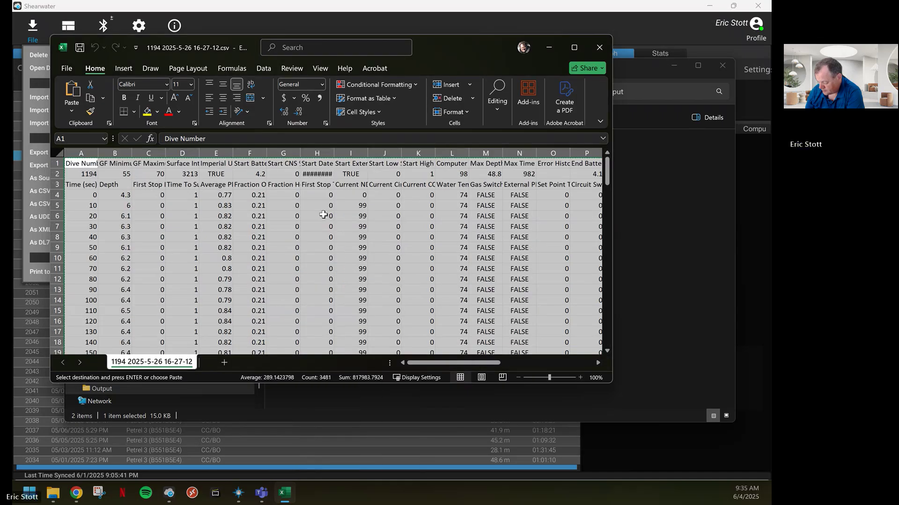
# Create a new workbook from the personal Format Shearwater template.
pyautogui.click(66, 69)
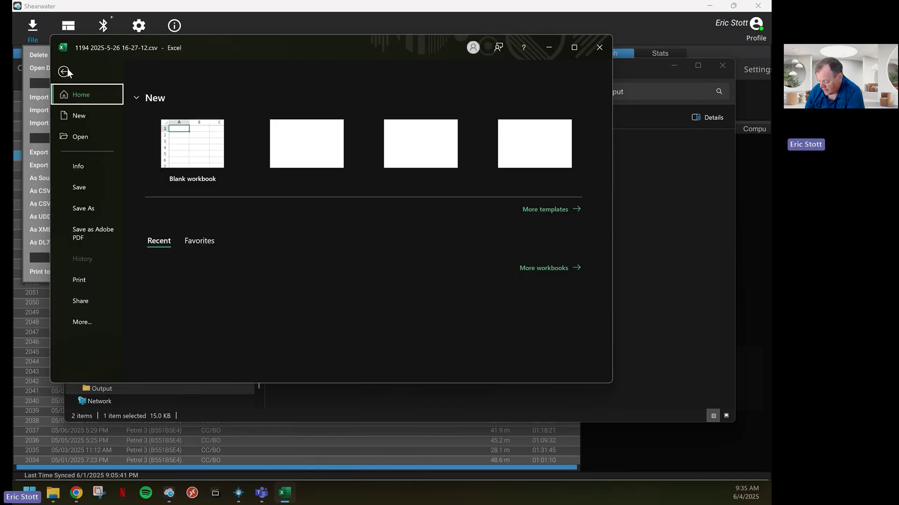
pyautogui.click(76, 115)
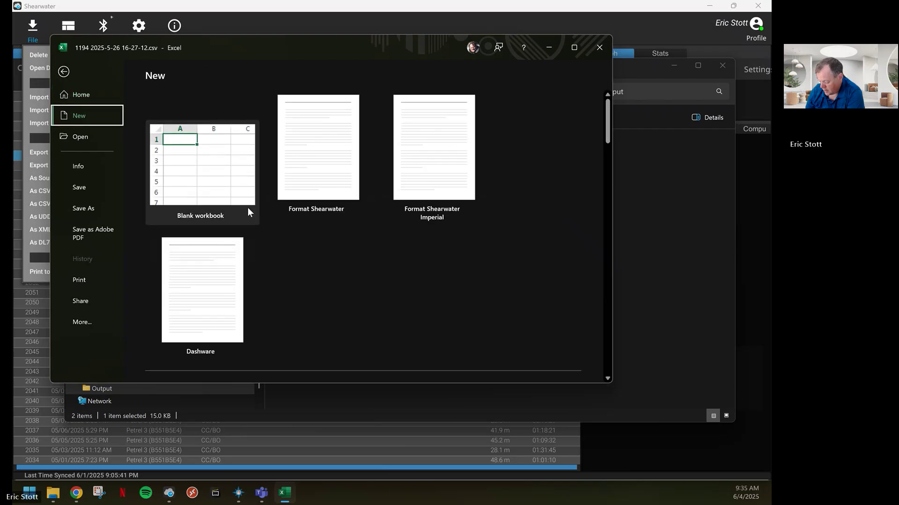
pyautogui.scroll(-3, 248, 211)
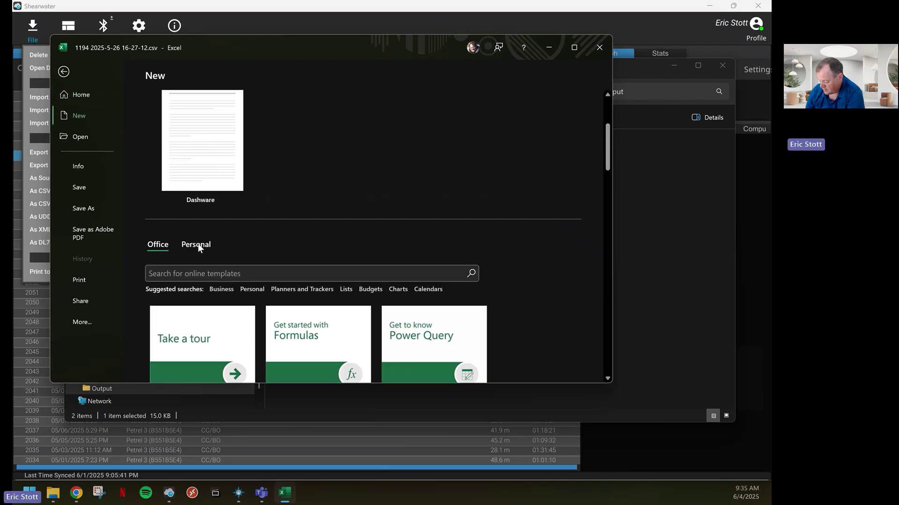
pyautogui.click(197, 244)
pyautogui.scroll(-1, 248, 260)
pyautogui.scroll(-2, 252, 262)
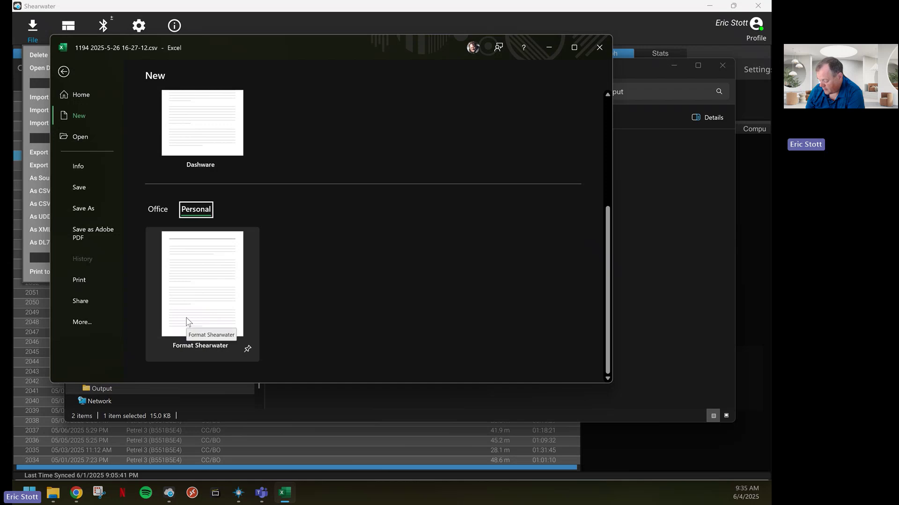
pyautogui.click(209, 283)
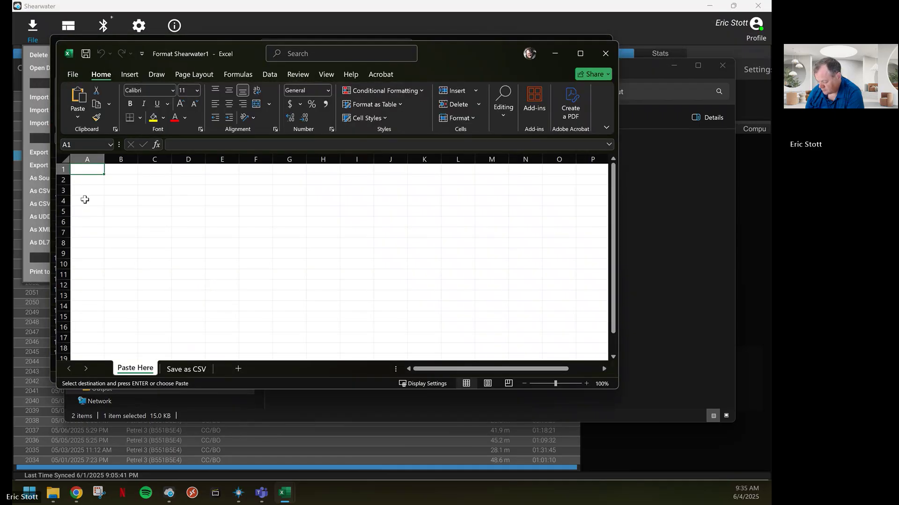
# Paste the dive data at A1 on the Paste Here sheet and view the Save as CSV sheet.
pyautogui.rightClick(79, 169)
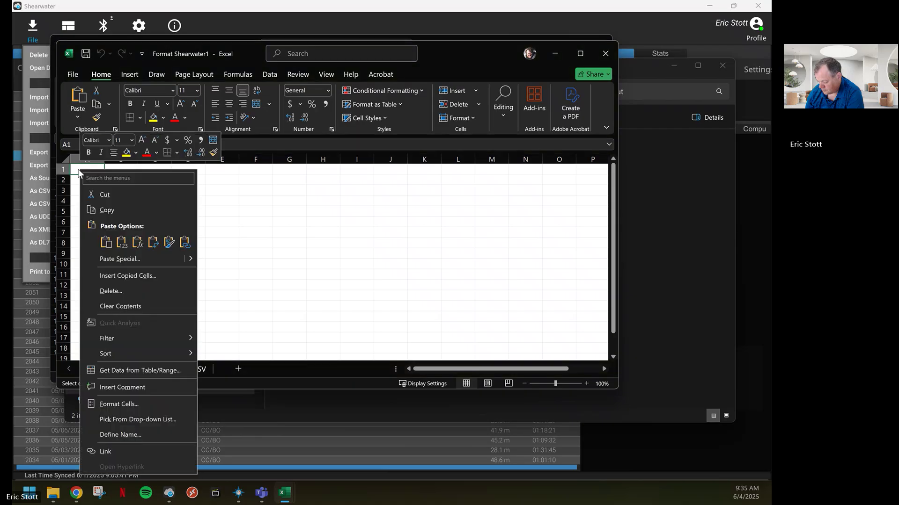
pyautogui.click(105, 242)
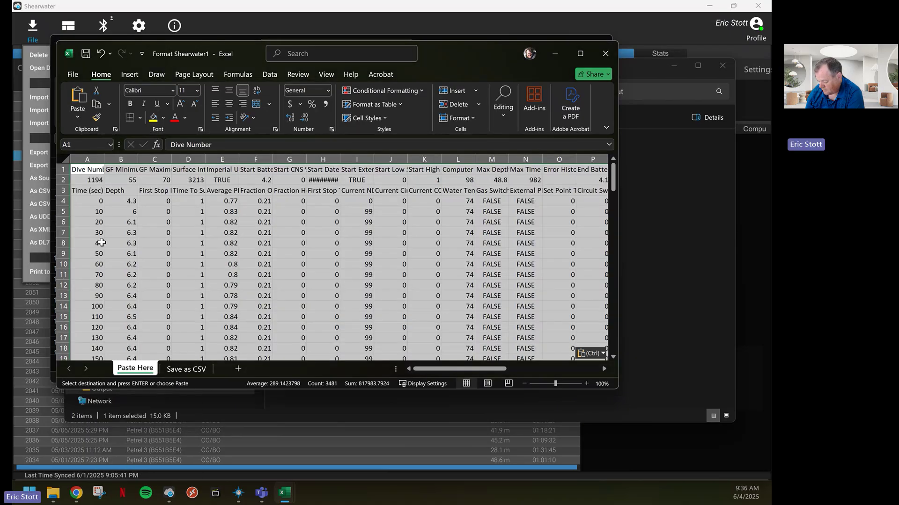
pyautogui.click(184, 370)
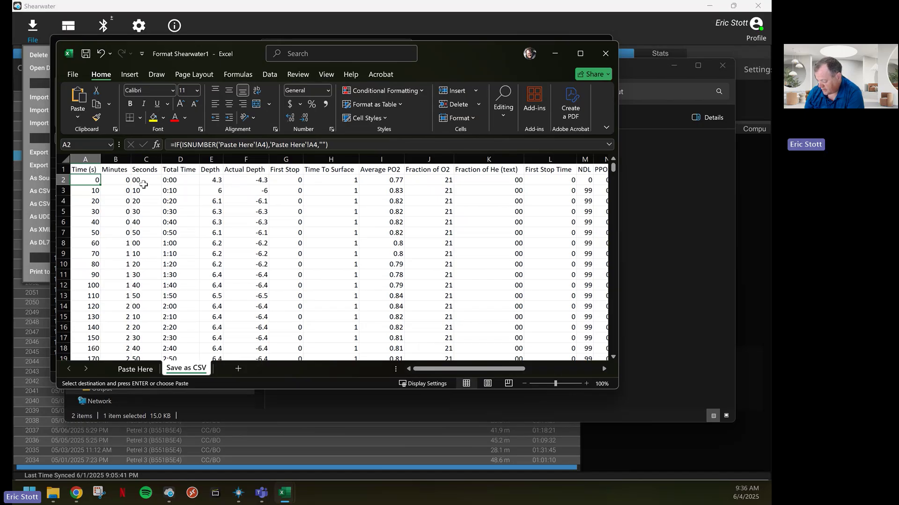
# Save the workbook as 1194.csv, CSV UTF-8 (Comma delimited), in D:\Output.
pyautogui.click(73, 75)
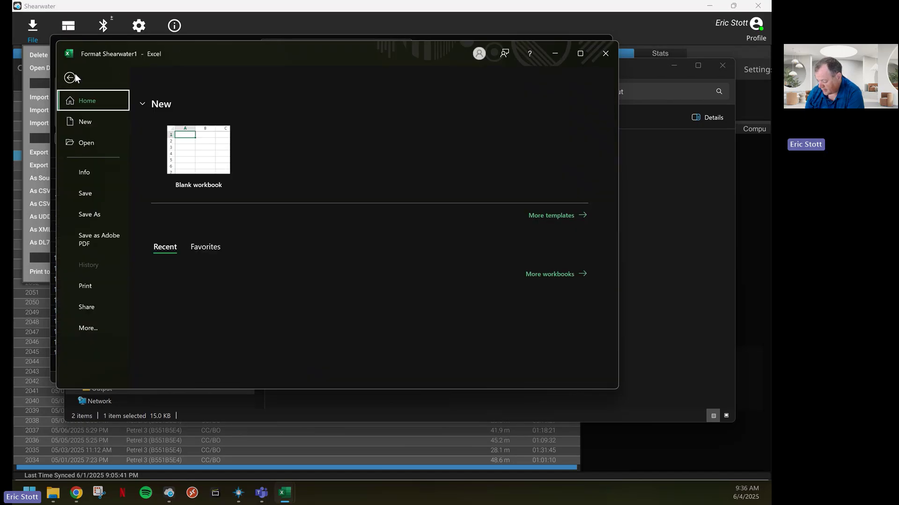
pyautogui.click(91, 216)
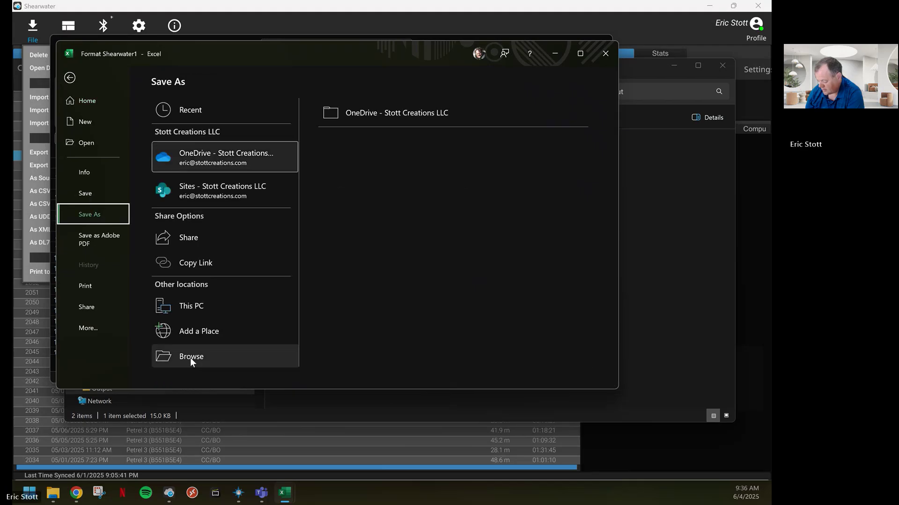
pyautogui.click(191, 362)
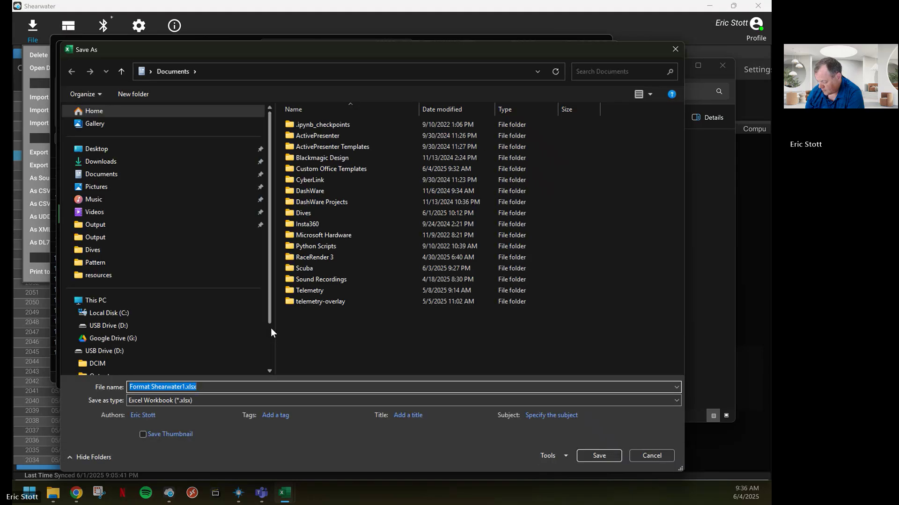
pyautogui.click(68, 326)
pyautogui.click(103, 351)
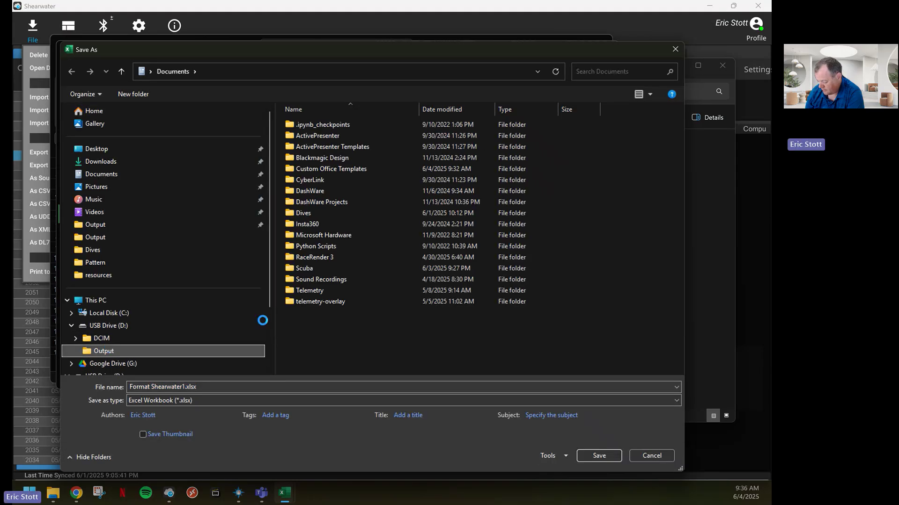
pyautogui.click(206, 402)
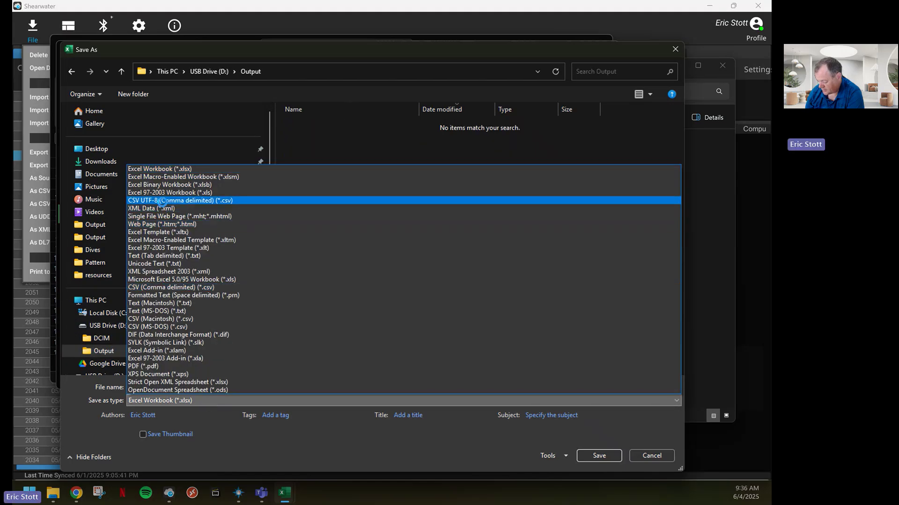
pyautogui.click(162, 201)
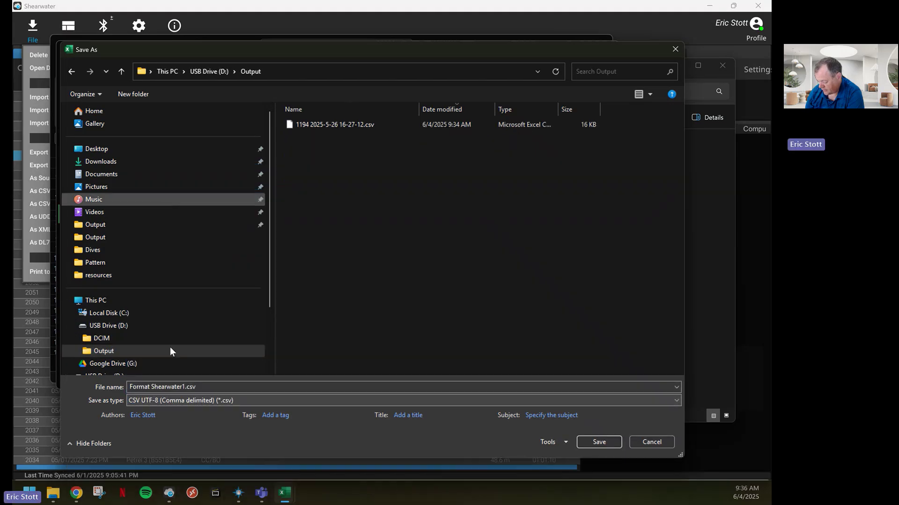
pyautogui.click(187, 385)
pyautogui.moveTo(186, 387); pyautogui.dragTo(118, 383)
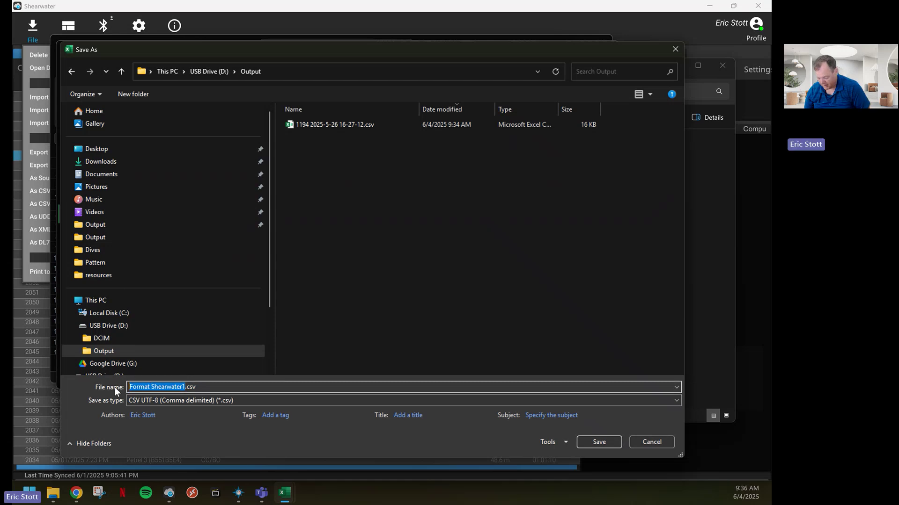
pyautogui.write('11')
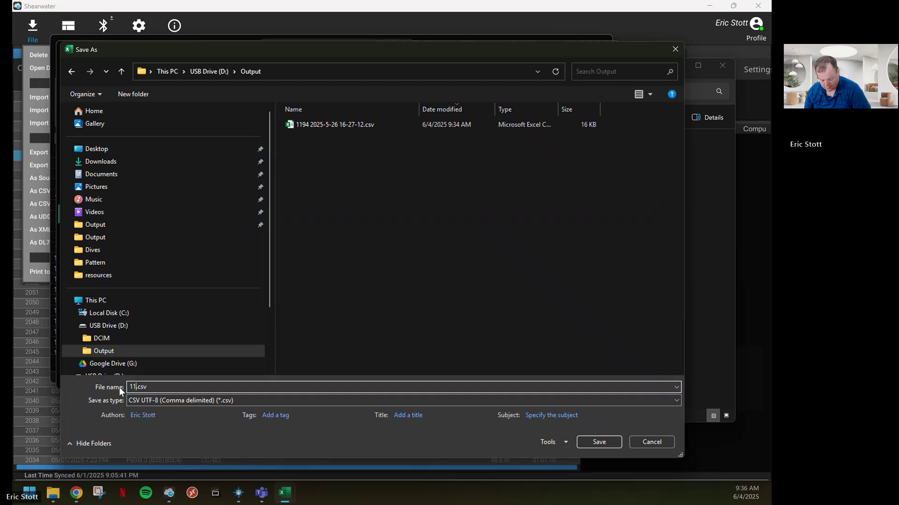
pyautogui.write('94')
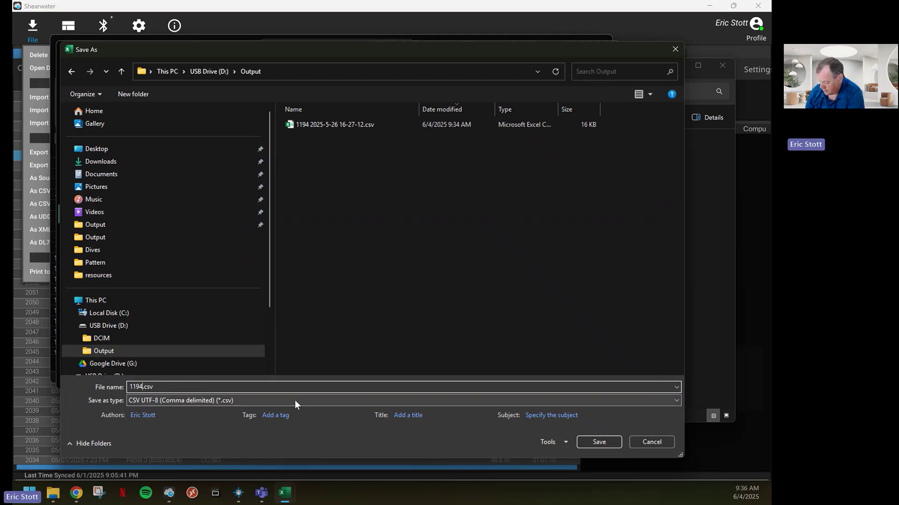
pyautogui.click(599, 442)
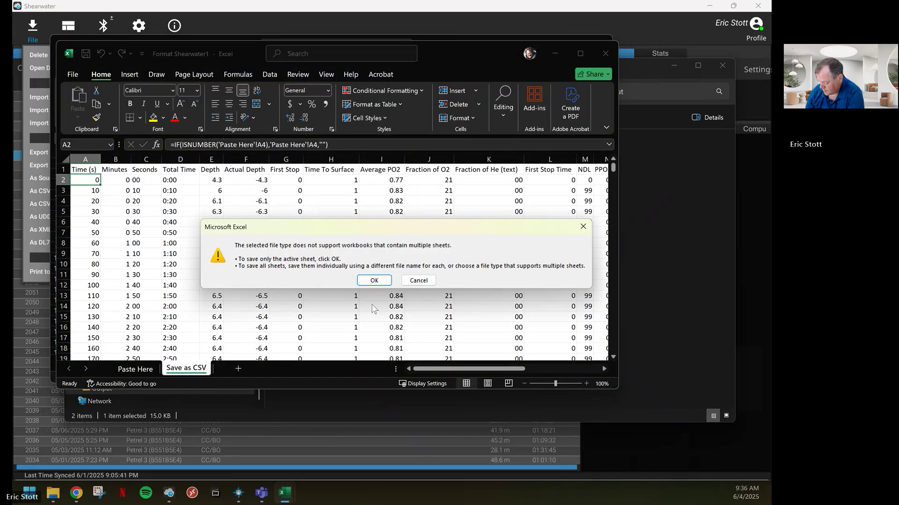
# Save only the active sheet as 1194.csv, close the workbook without saving, and exit Excel.
pyautogui.click(374, 281)
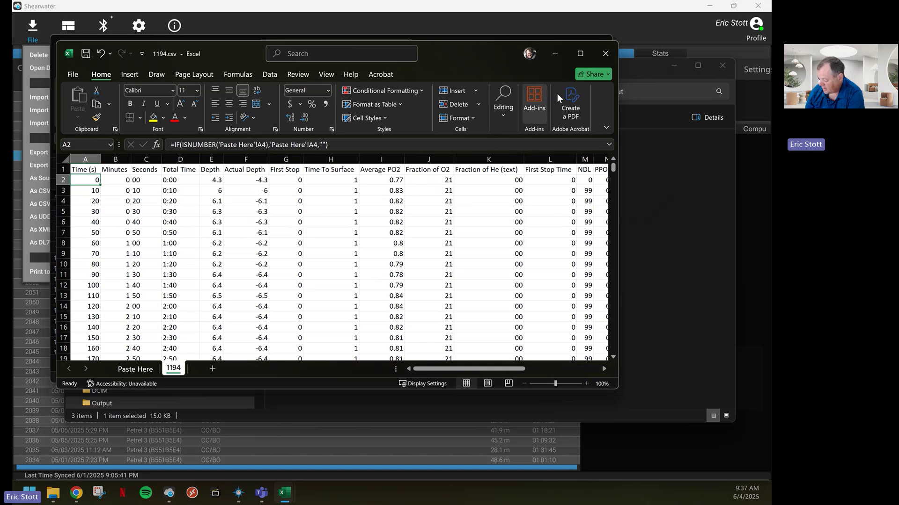
pyautogui.click(604, 56)
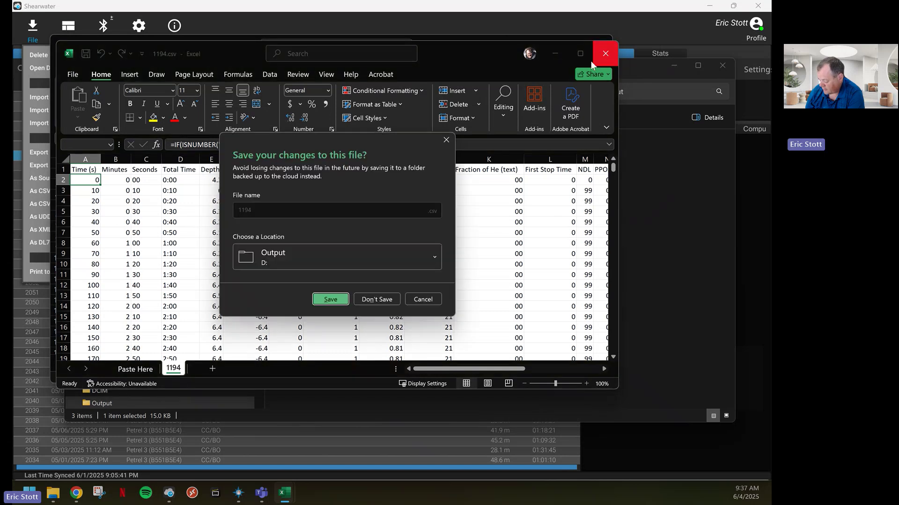
pyautogui.click(376, 299)
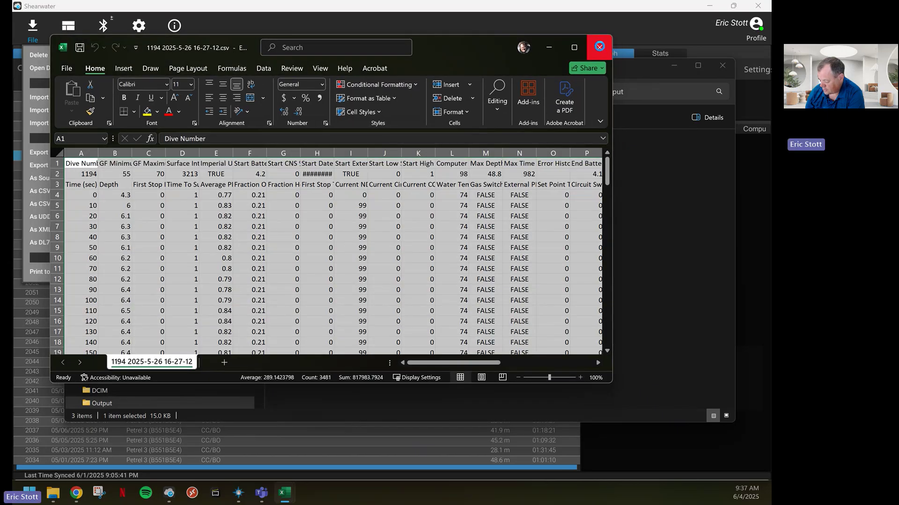
pyautogui.click(599, 46)
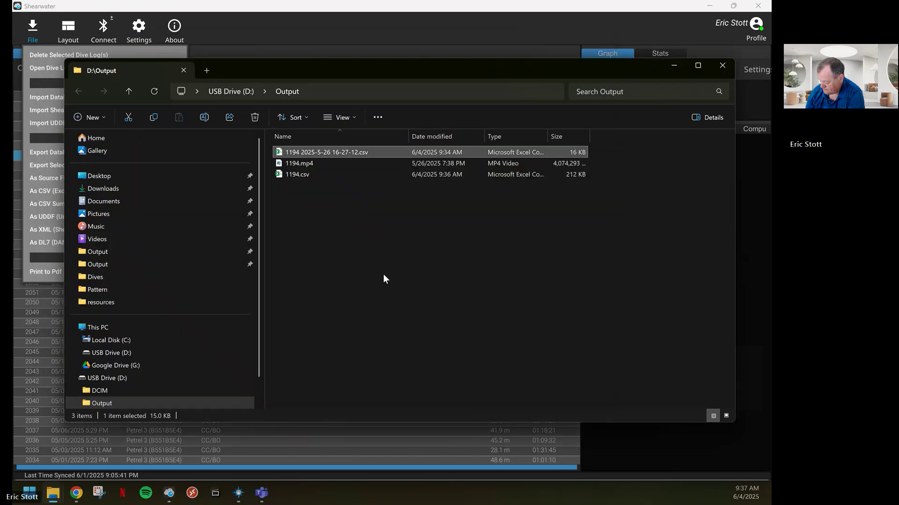
# Load the 1194.mp4 dive video into Telemetry Overlay, skipping file optimization.
pyautogui.click(239, 496)
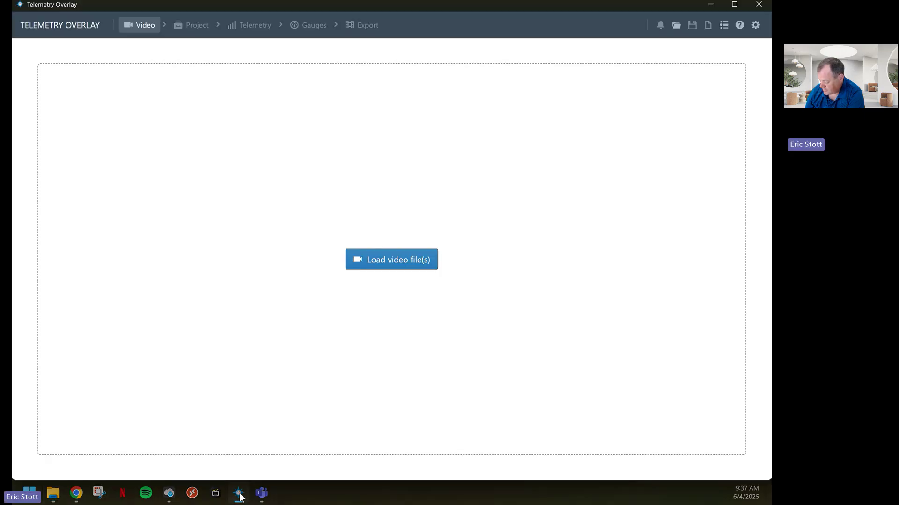
pyautogui.click(393, 258)
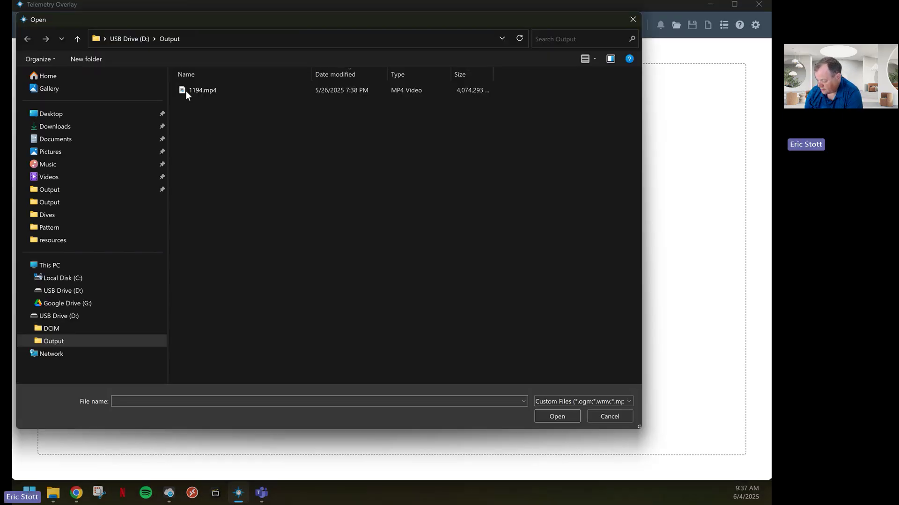
pyautogui.click(205, 90)
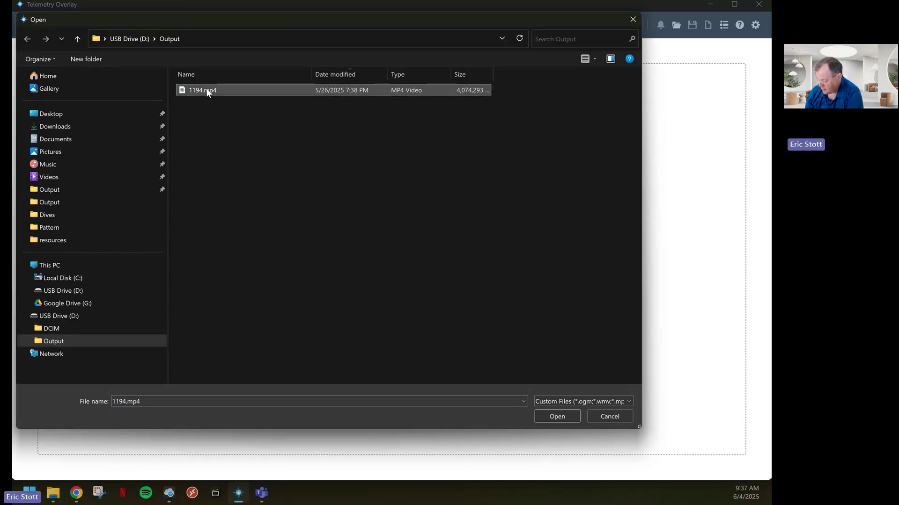
pyautogui.click(545, 416)
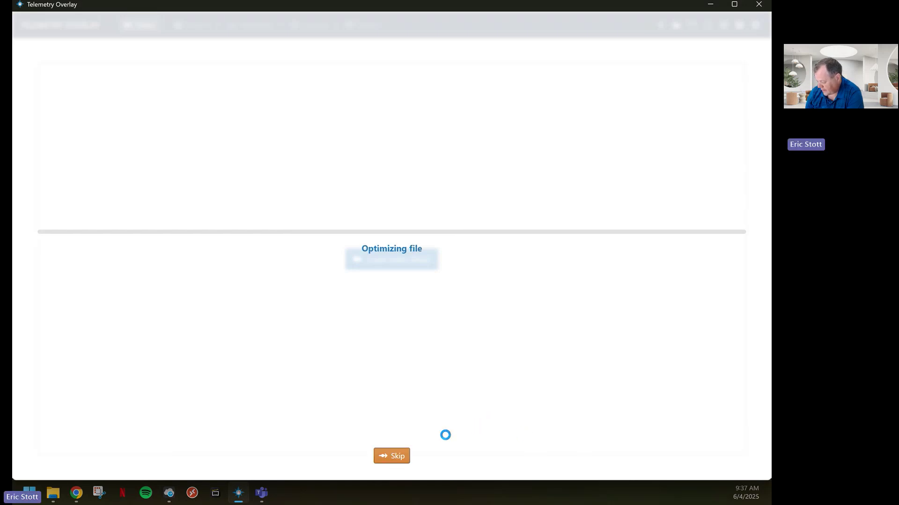
pyautogui.click(395, 457)
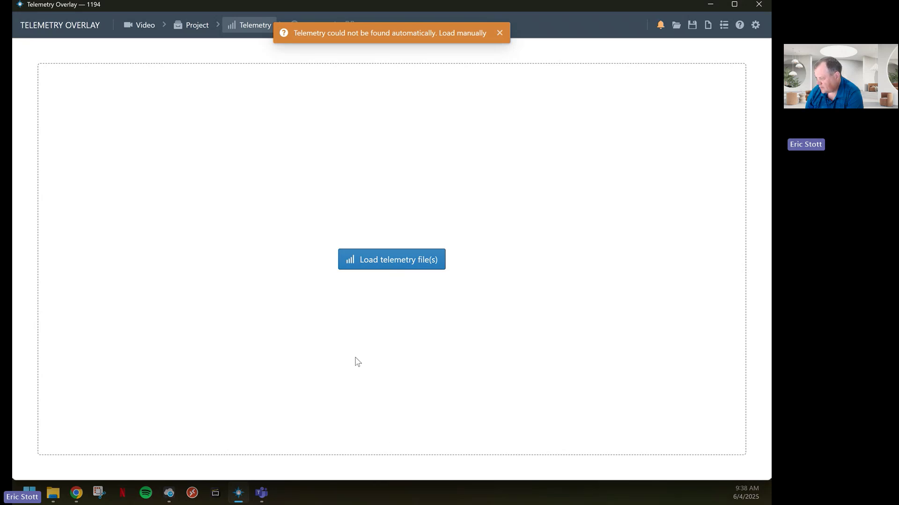
# Load 1194.csv as the dive's telemetry file.
pyautogui.click(390, 261)
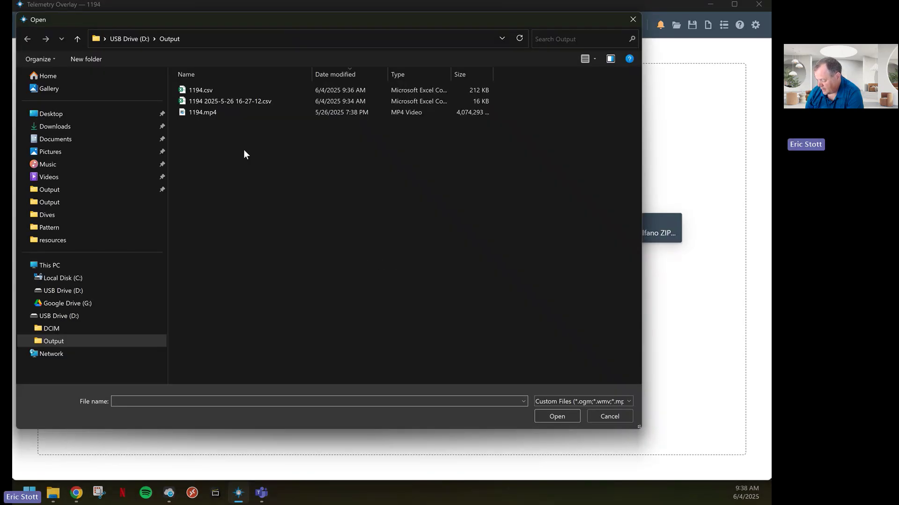
pyautogui.click(204, 89)
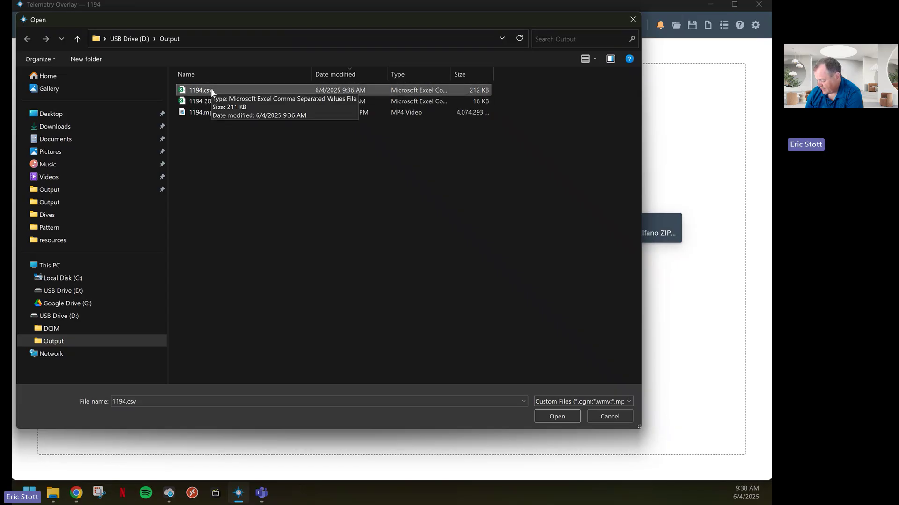
pyautogui.click(554, 417)
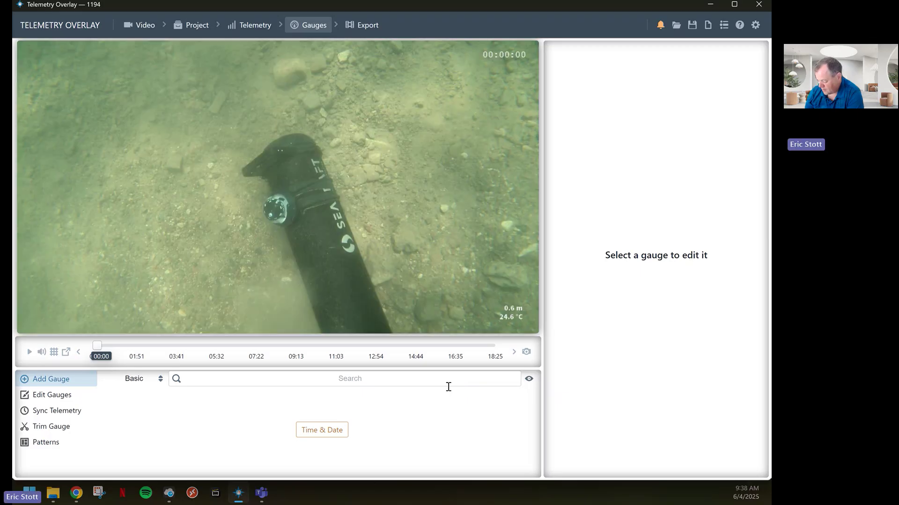
# Show the Gauges Patterns panel listing the Shearwater Primary and Backup 1920x1080 patterns.
pyautogui.click(49, 442)
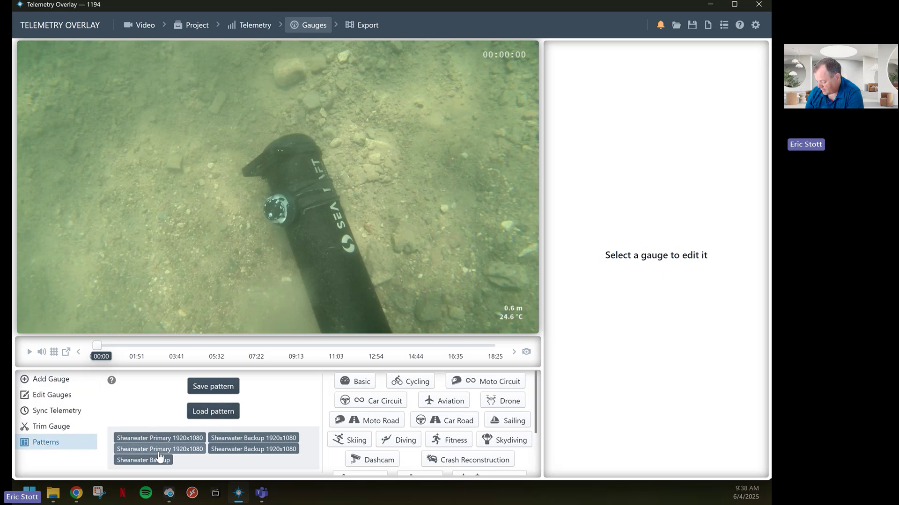
# Choose Shearwater Backup 1920x1080.toptrn from C:\Program Files\Telemetry Overlay\resources as the pattern to load.
pyautogui.click(212, 412)
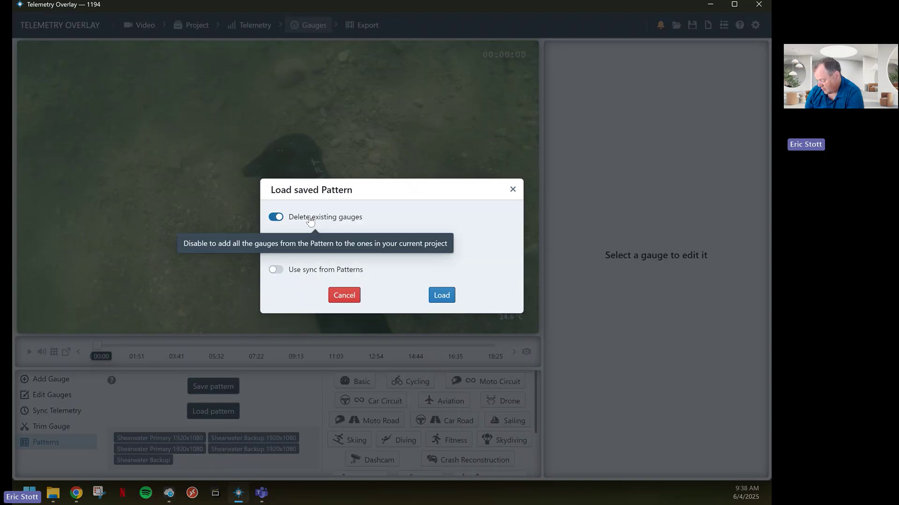
pyautogui.click(441, 296)
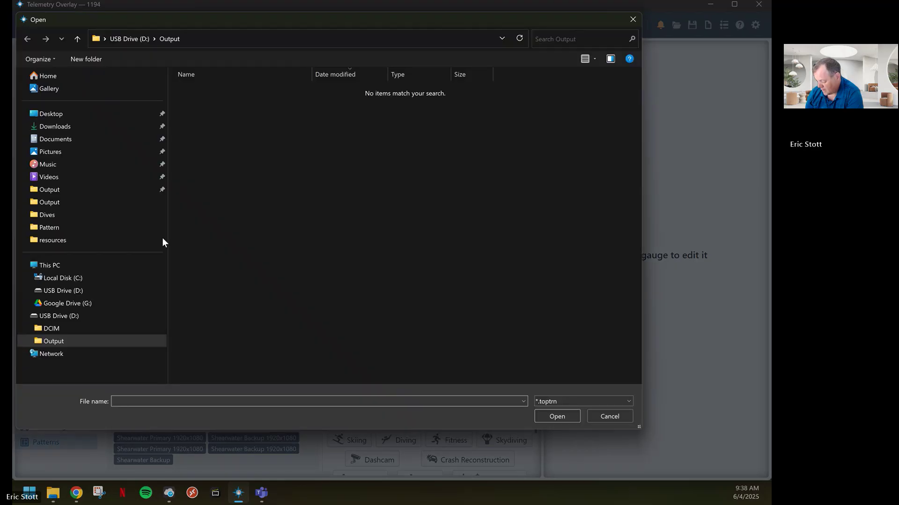
pyautogui.click(26, 278)
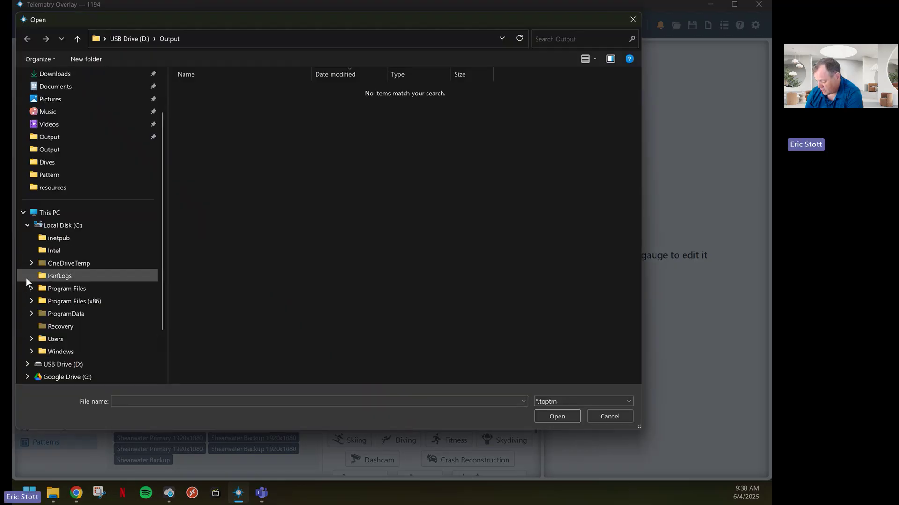
pyautogui.click(30, 288)
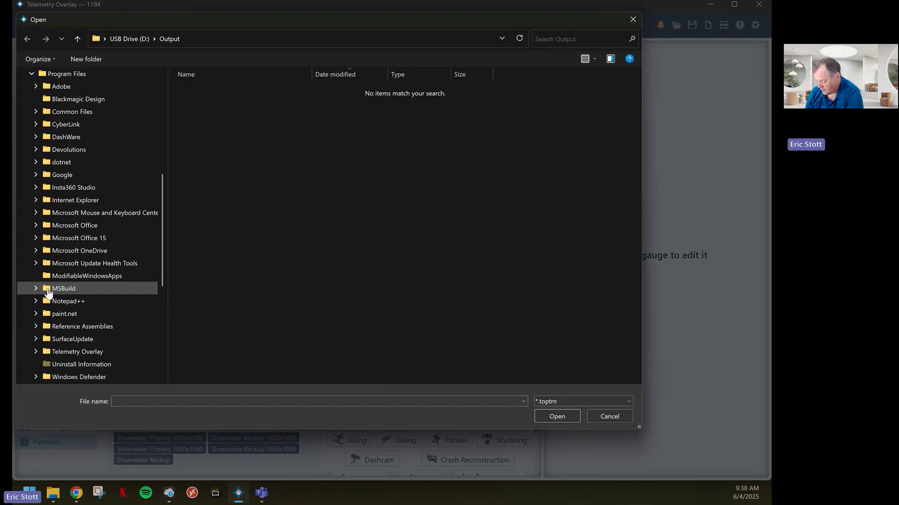
pyautogui.scroll(-1, 33, 288)
pyautogui.click(36, 314)
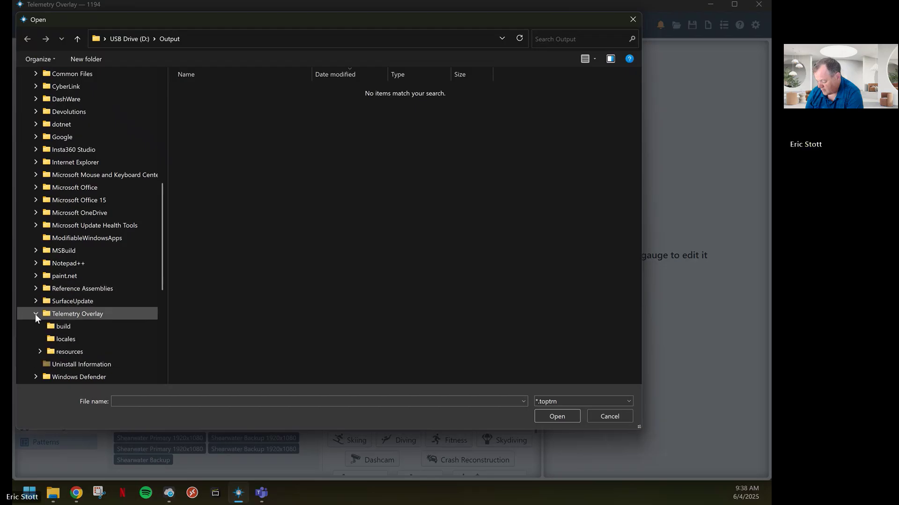
pyautogui.click(62, 354)
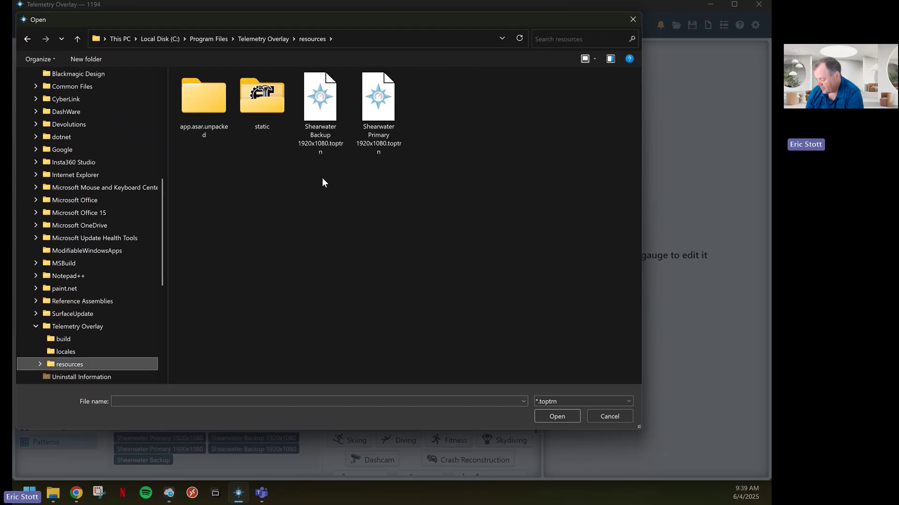
pyautogui.click(323, 103)
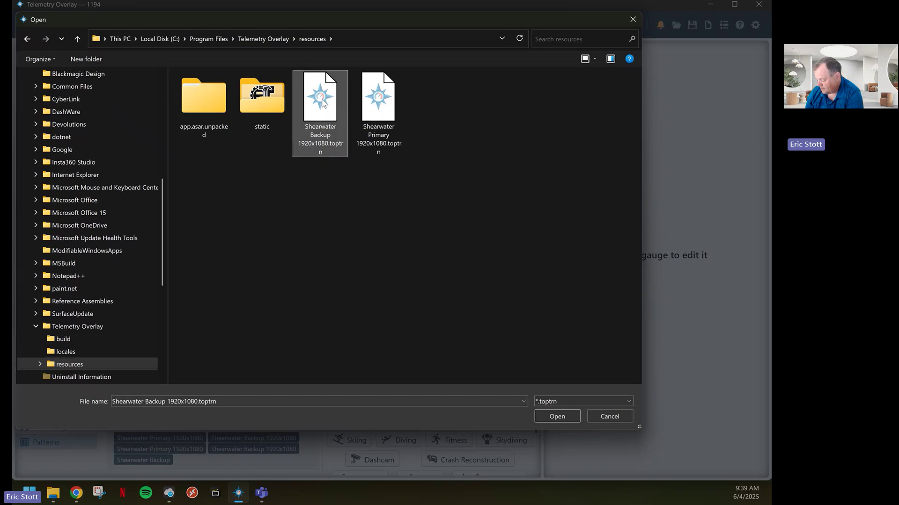
pyautogui.click(557, 417)
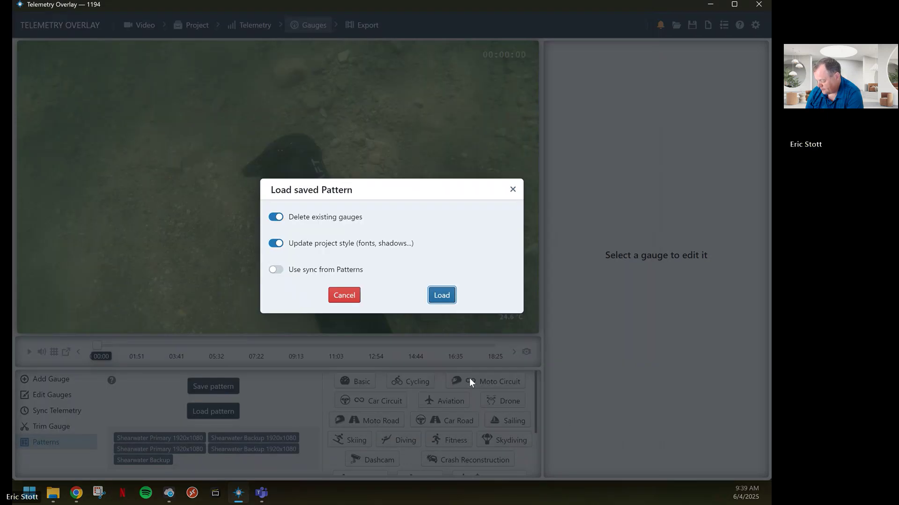
# Load the Shearwater Backup pattern and scrub into the dive to preview the gauges.
pyautogui.press('Return')
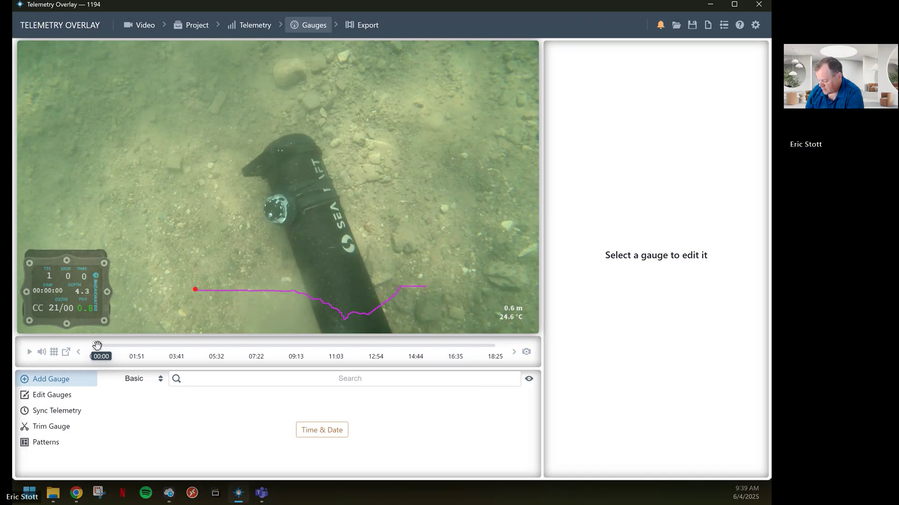
pyautogui.moveTo(100, 344); pyautogui.dragTo(378, 346)
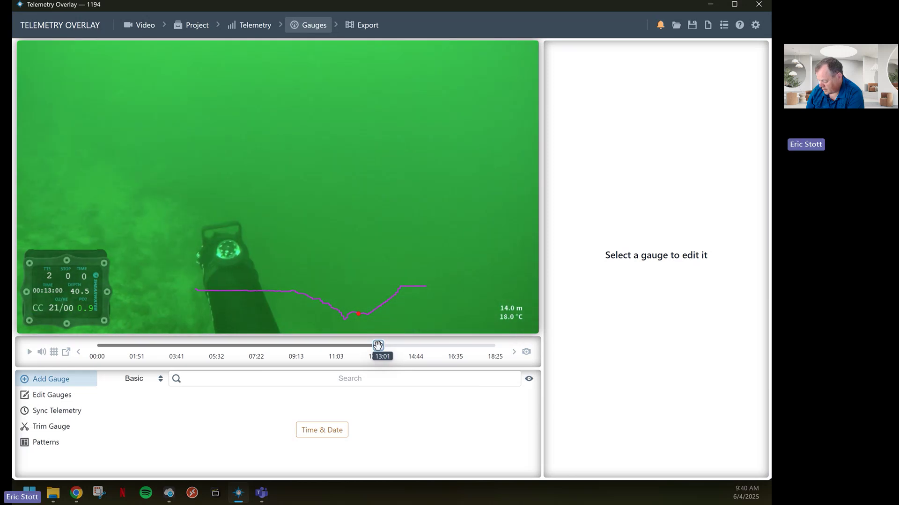
# Offset the telemetry +00:01:02 from video start, then pause playback at 13:33.
pyautogui.click(57, 415)
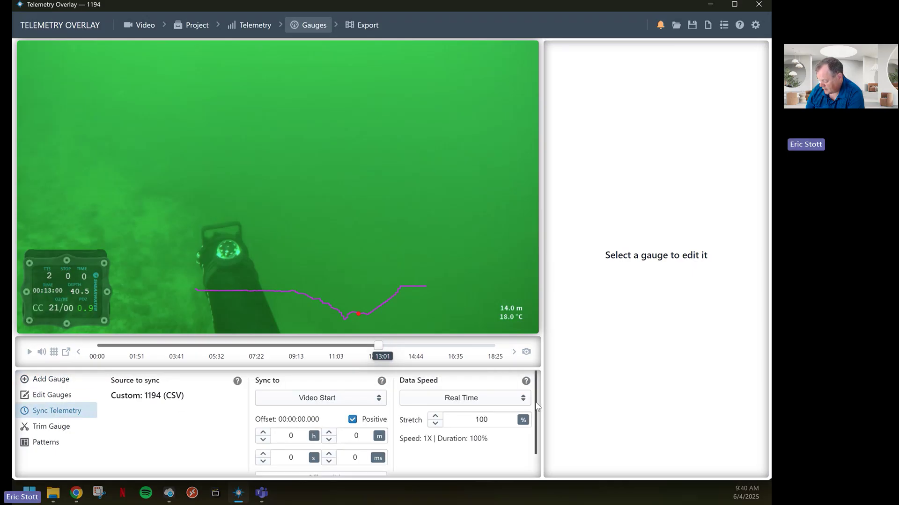
pyautogui.scroll(-1, 535, 402)
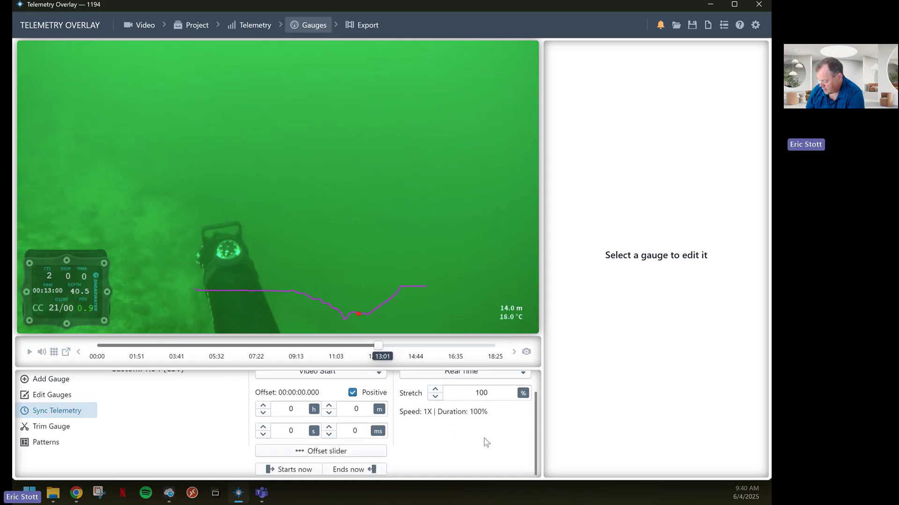
pyautogui.click(328, 452)
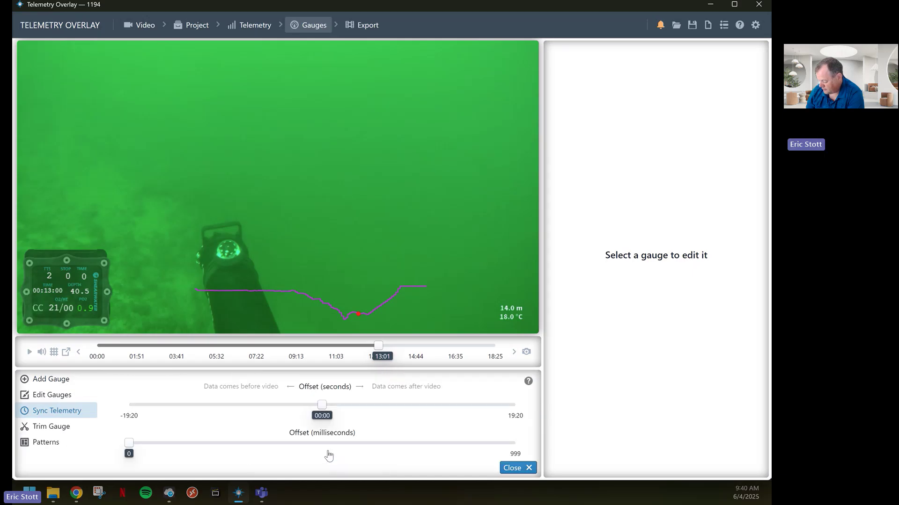
pyautogui.click(321, 405)
pyautogui.moveTo(322, 406); pyautogui.dragTo(332, 405)
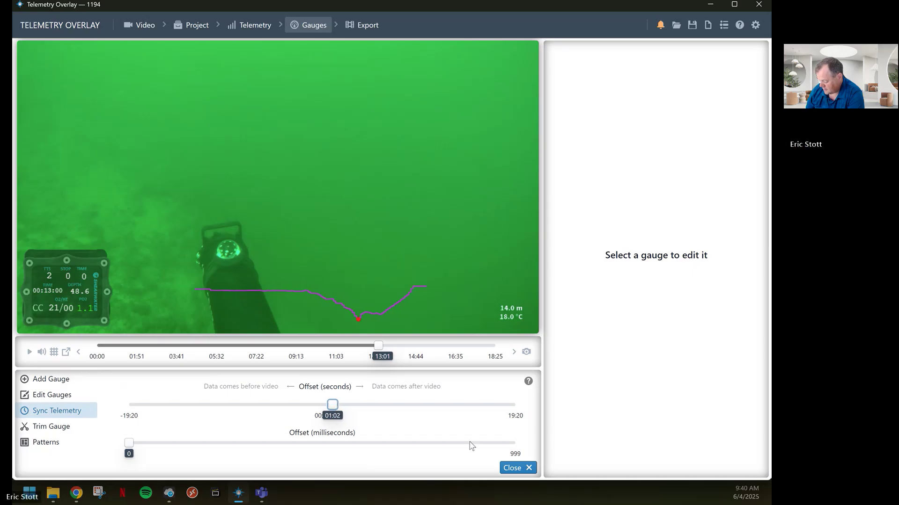
pyautogui.click(518, 468)
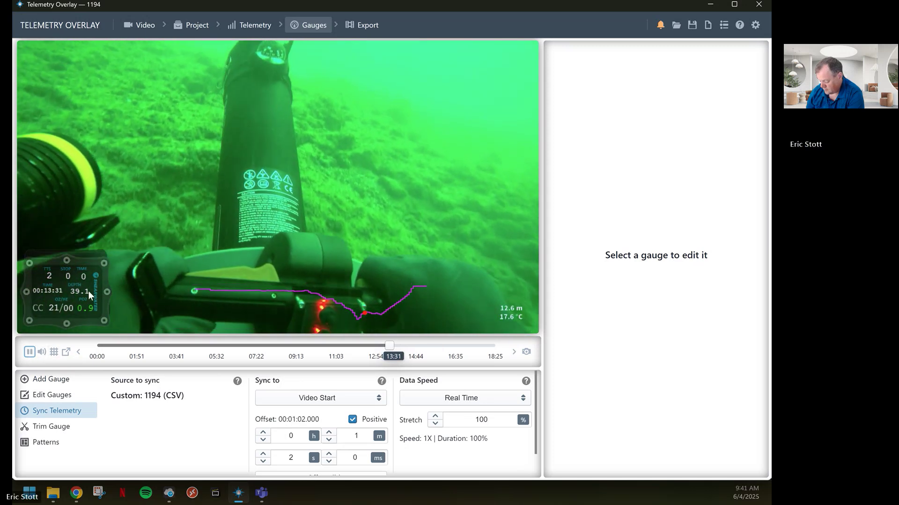
pyautogui.click(30, 351)
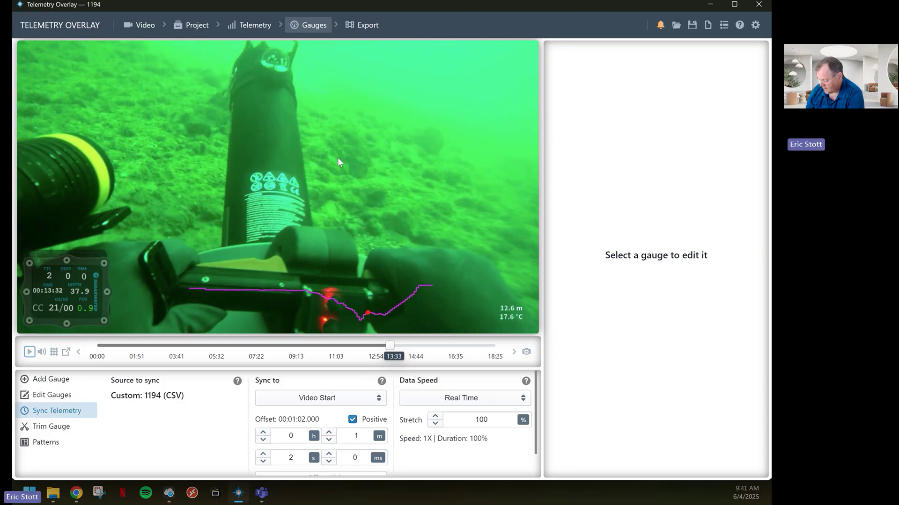
# Set export video quality to 11 and render speed to 8.
pyautogui.click(368, 25)
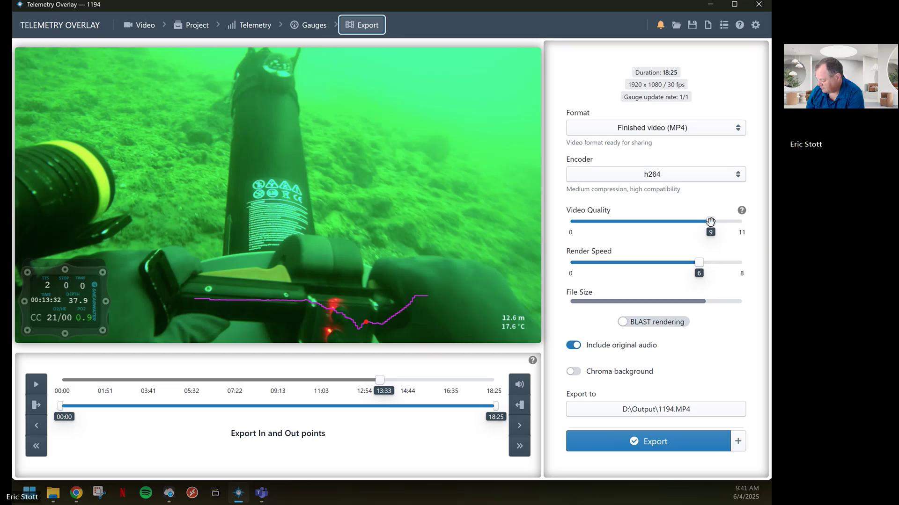
pyautogui.moveTo(710, 222); pyautogui.dragTo(744, 222)
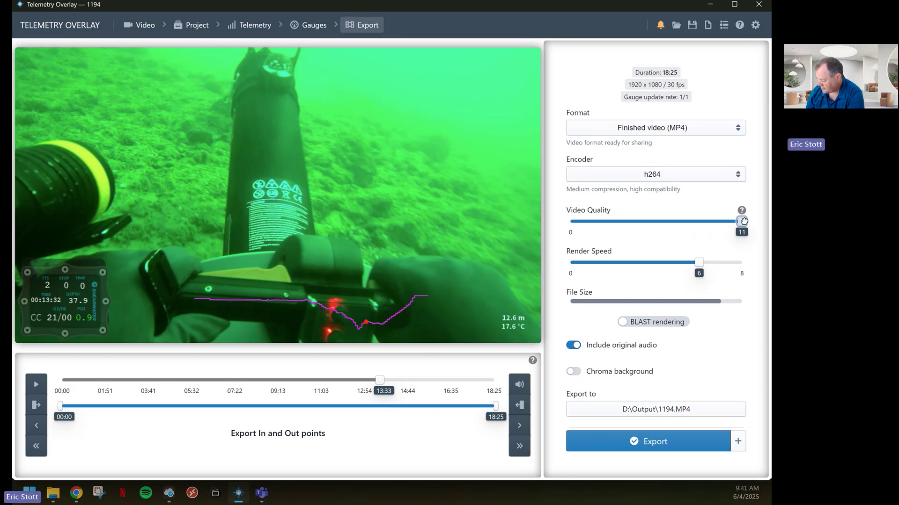
pyautogui.moveTo(699, 262); pyautogui.dragTo(742, 266)
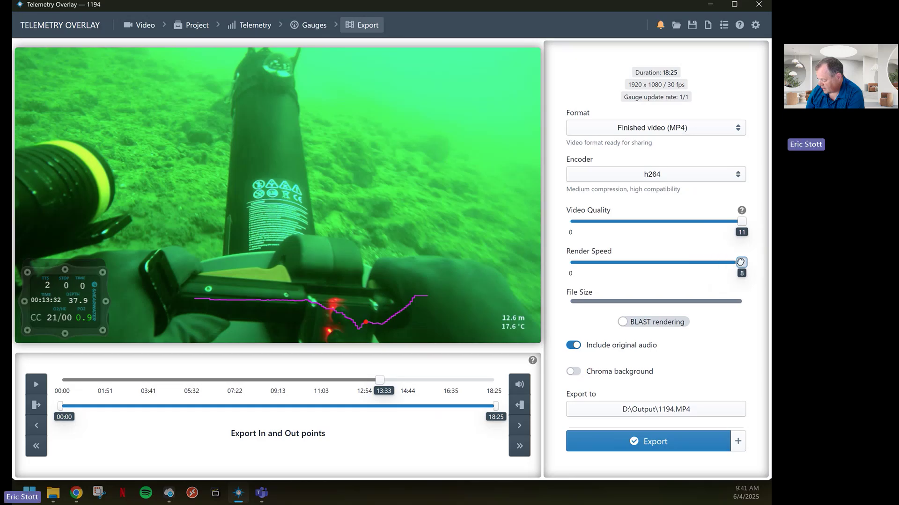
# Set the export output file to D:\Output\1194 Overlay.MP4.
pyautogui.click(670, 410)
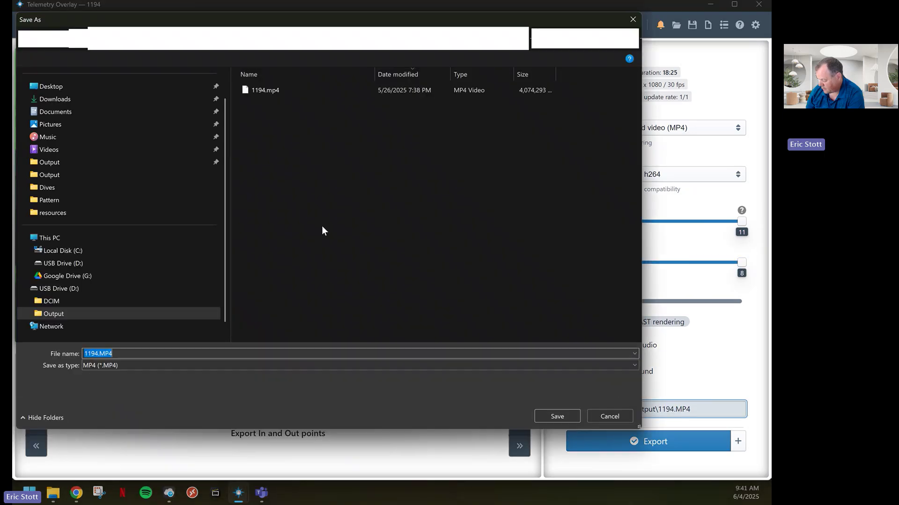
pyautogui.click(99, 354)
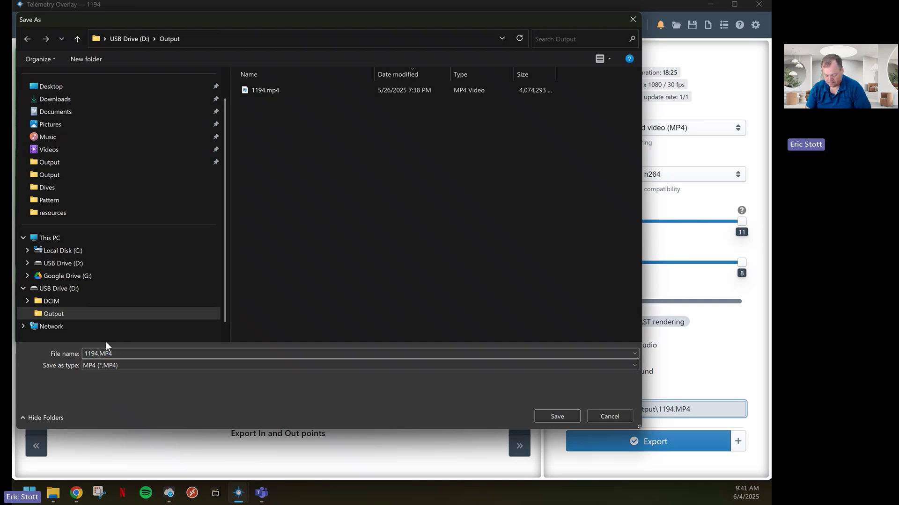
pyautogui.write('Overlay')
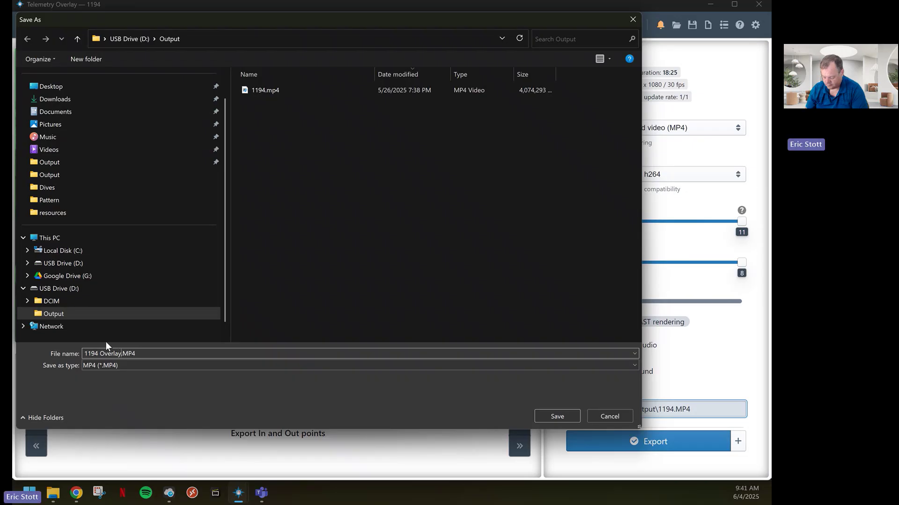
pyautogui.click(562, 417)
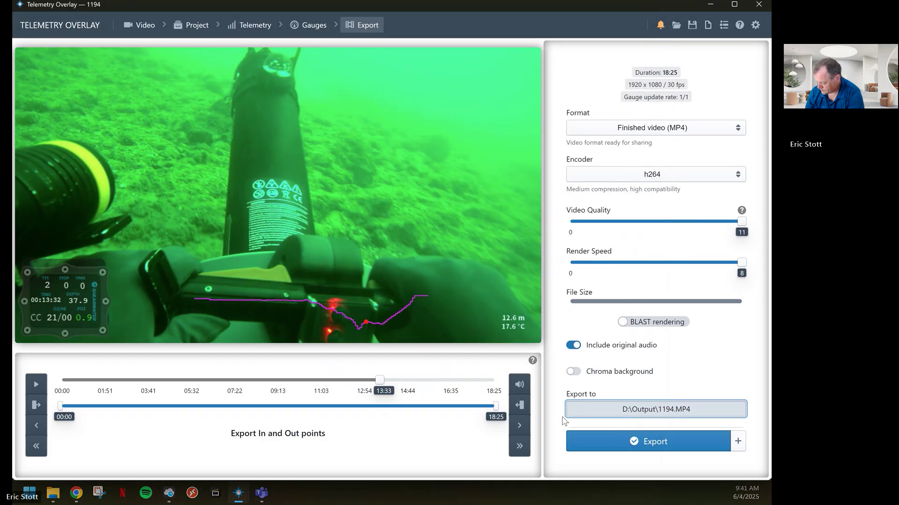
pyautogui.click(647, 442)
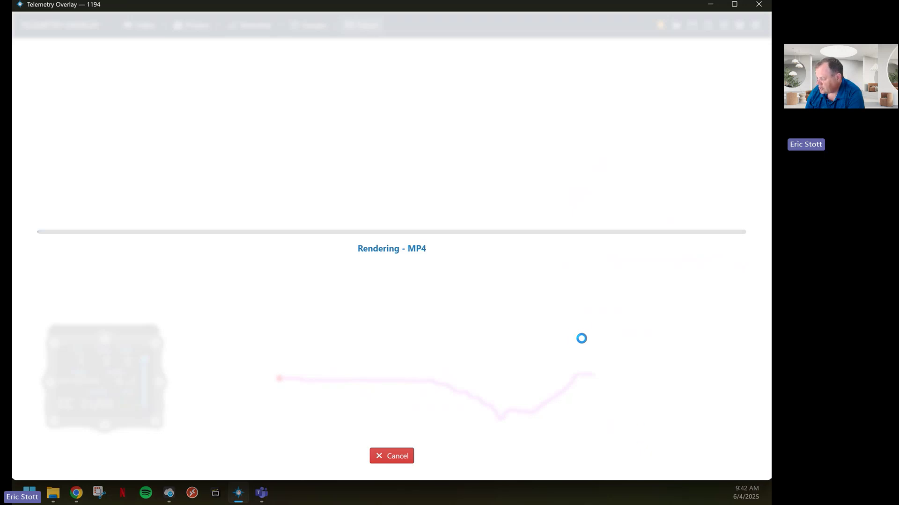
pyautogui.click(397, 457)
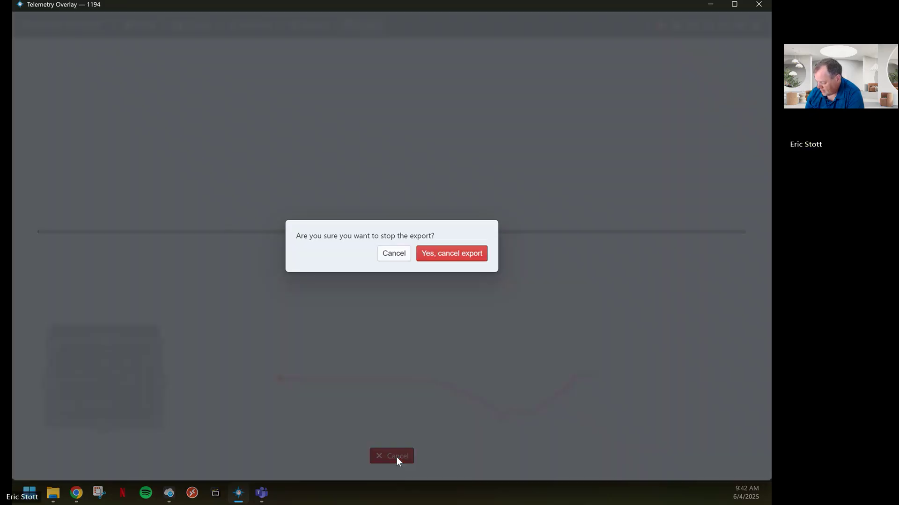
pyautogui.click(449, 255)
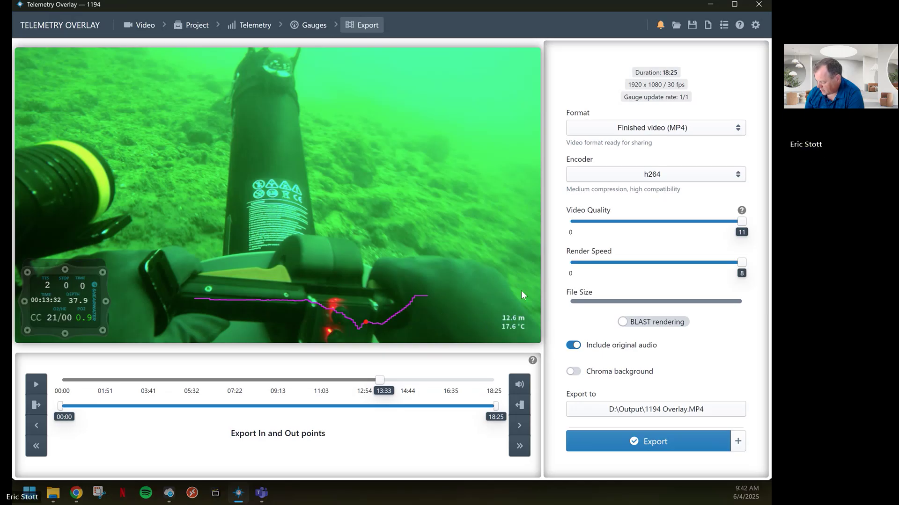
# Load Shearwater Primary 1920x1080.toptrn from the Telemetry Overlay resources folder, replacing existing gauges.
pyautogui.click(306, 25)
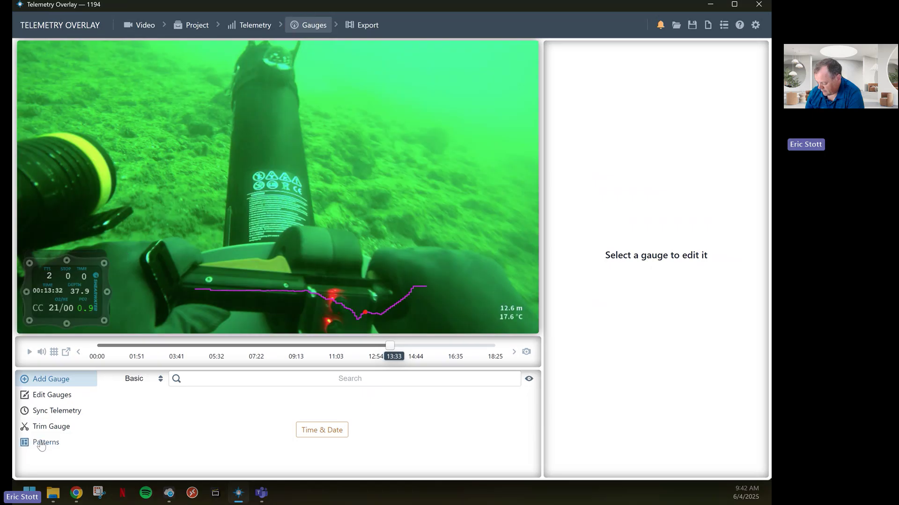
pyautogui.click(41, 445)
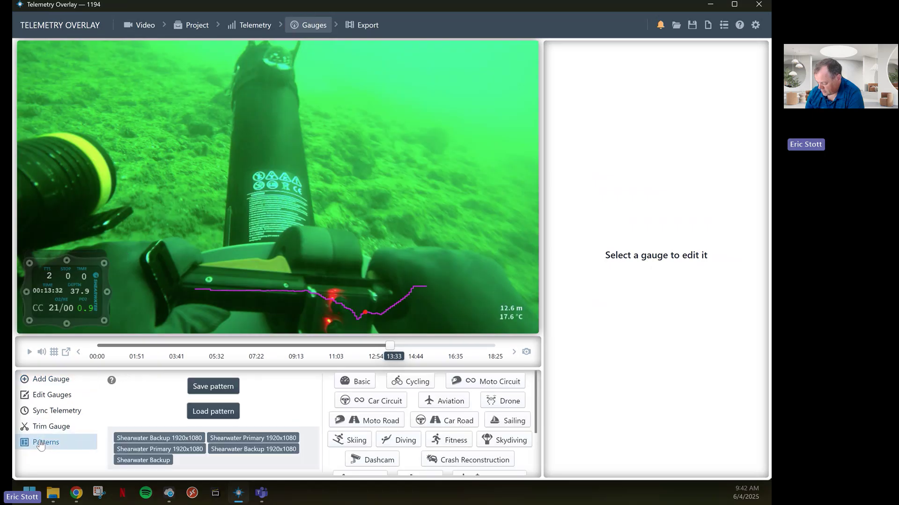
pyautogui.click(216, 412)
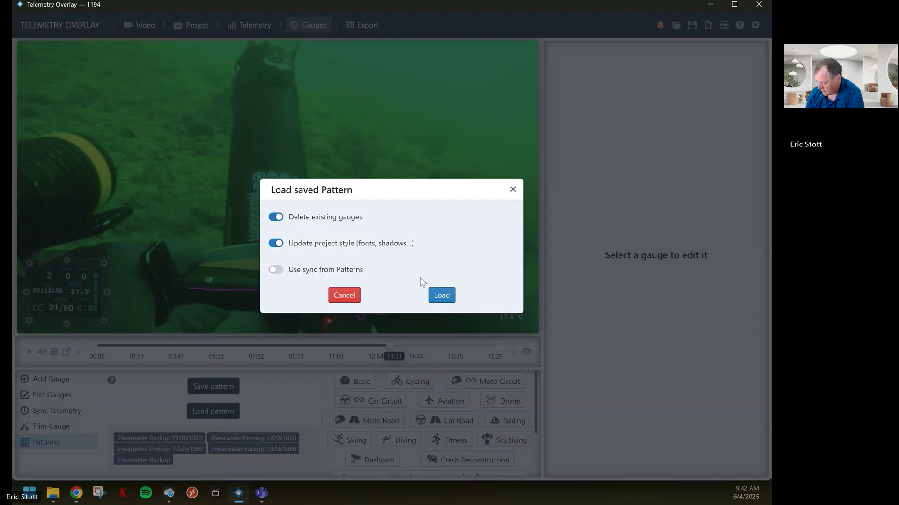
pyautogui.click(442, 297)
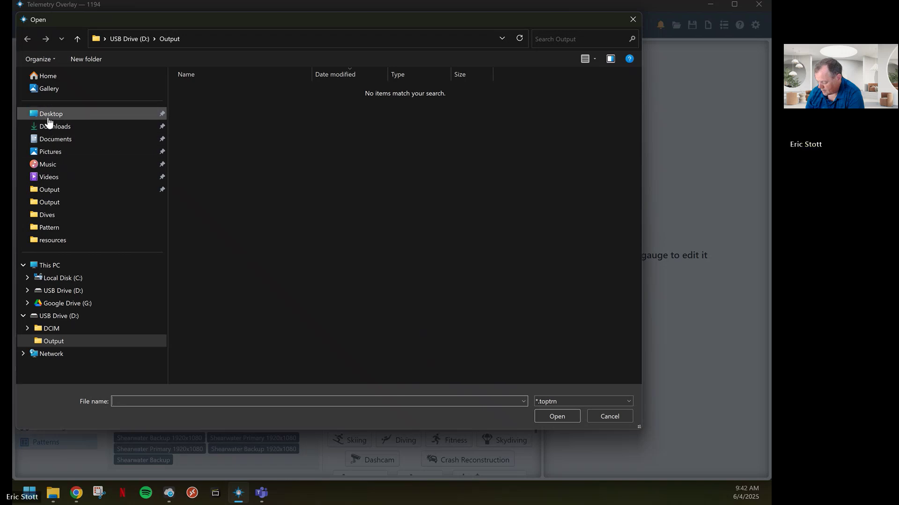
pyautogui.click(28, 278)
pyautogui.click(30, 288)
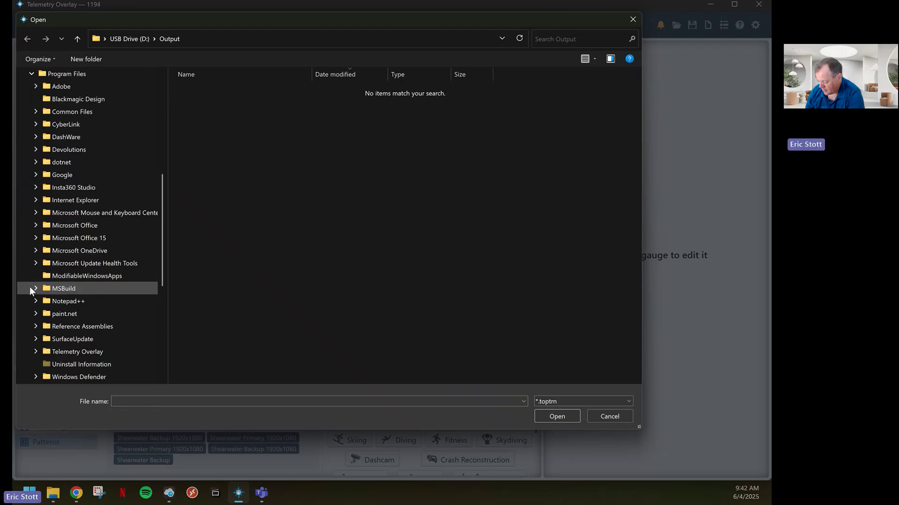
pyautogui.click(36, 352)
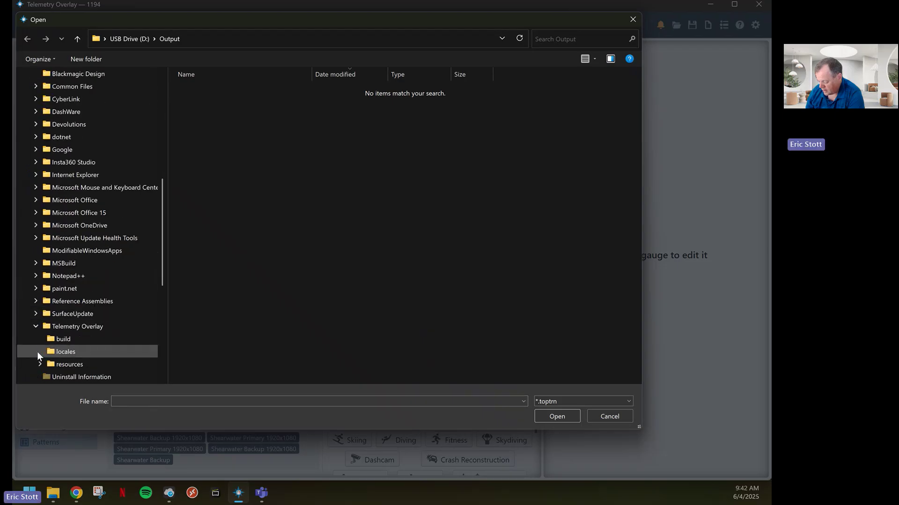
pyautogui.click(69, 364)
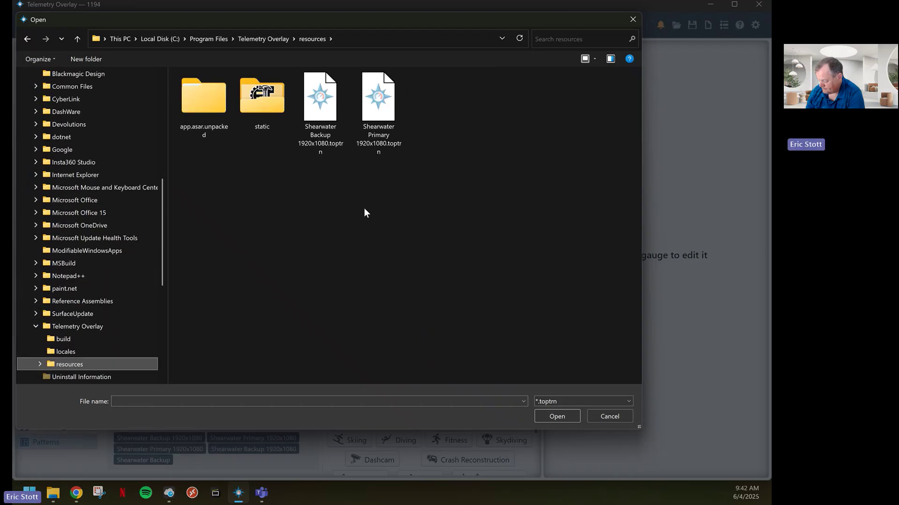
pyautogui.click(382, 108)
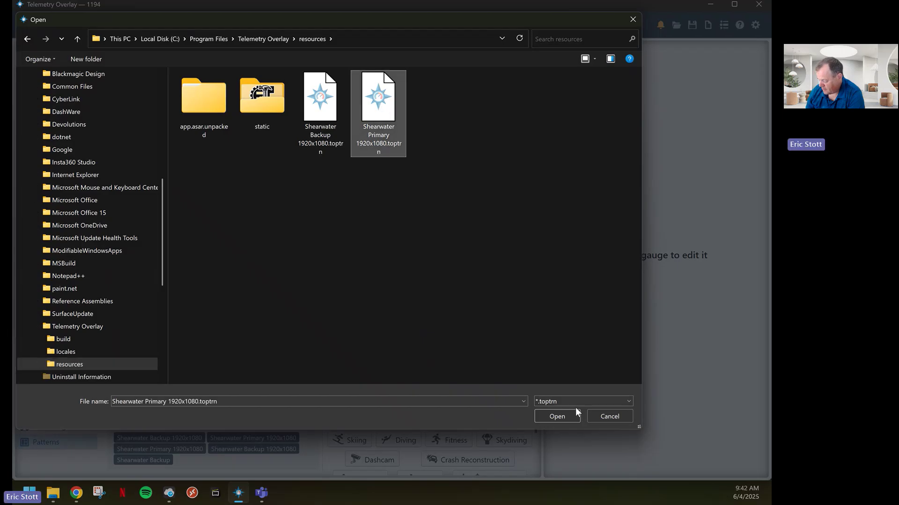
pyautogui.click(557, 417)
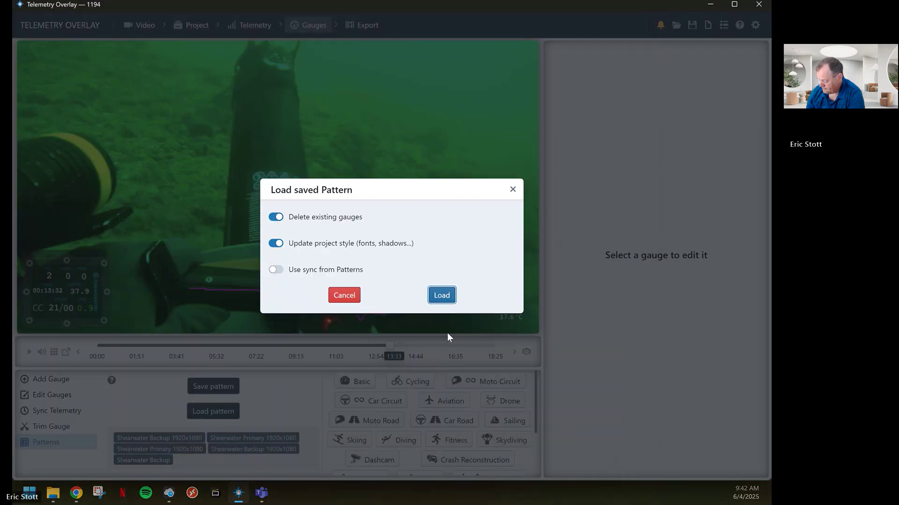
pyautogui.click(439, 293)
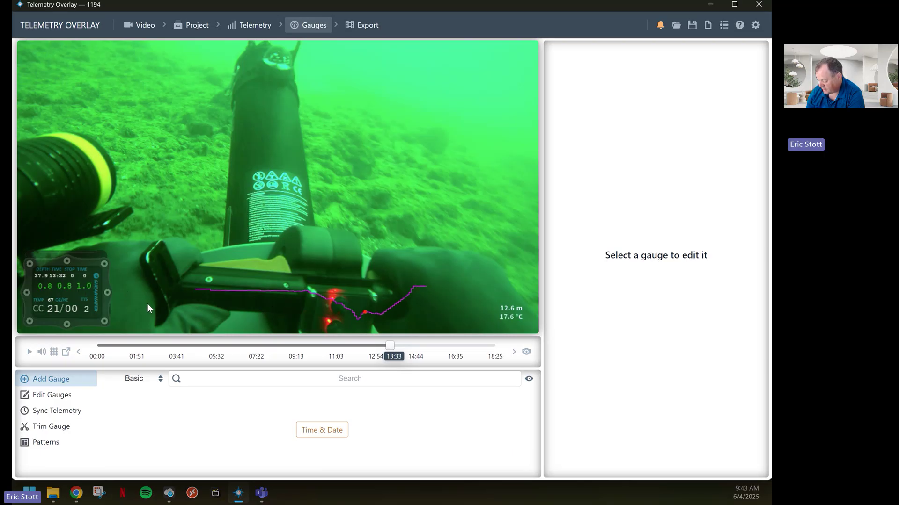
# Start the MP4 export from the Export tab, then request to cancel it.
pyautogui.click(363, 27)
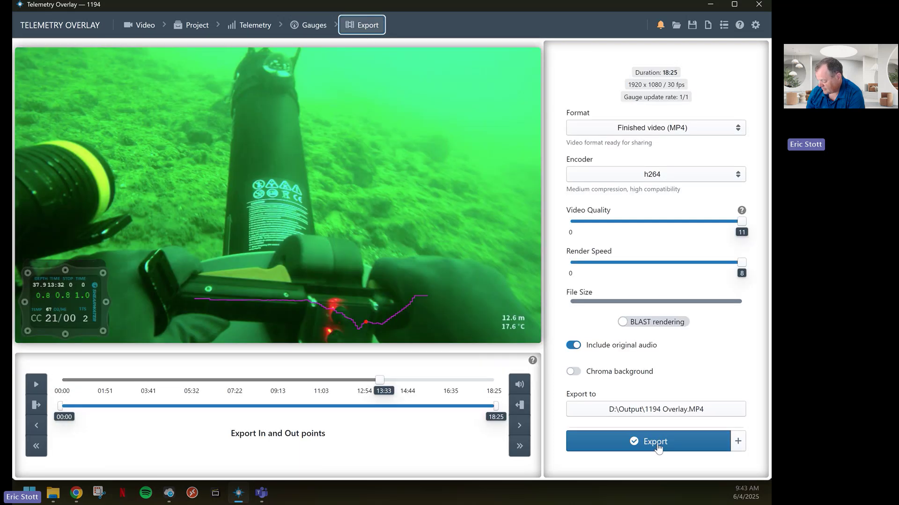
pyautogui.click(659, 447)
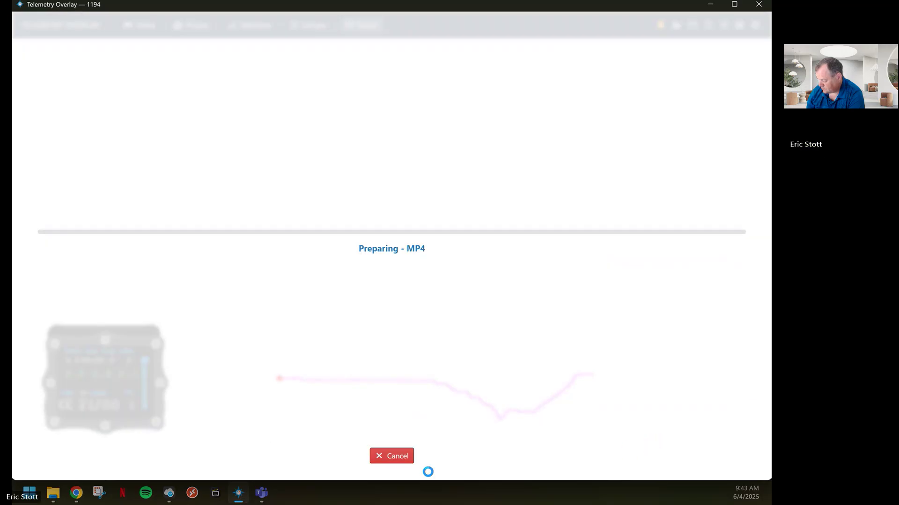
pyautogui.click(398, 461)
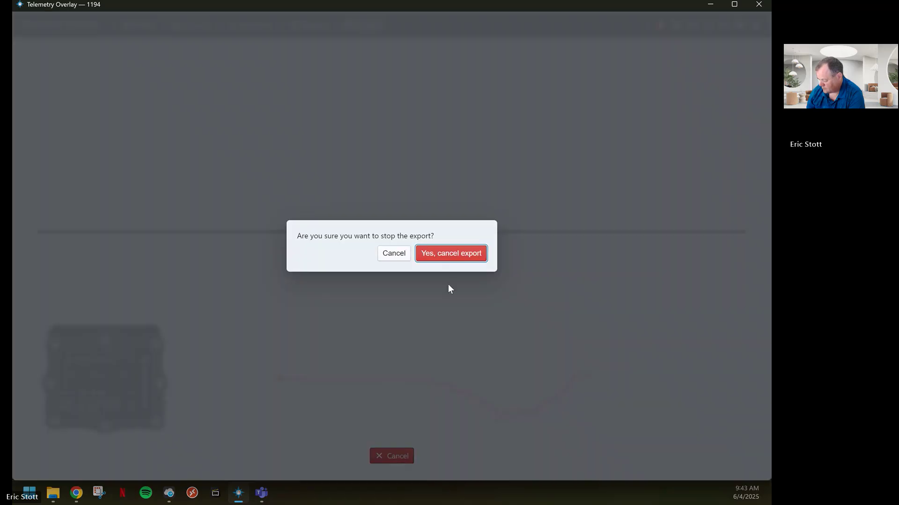
pyautogui.click(447, 257)
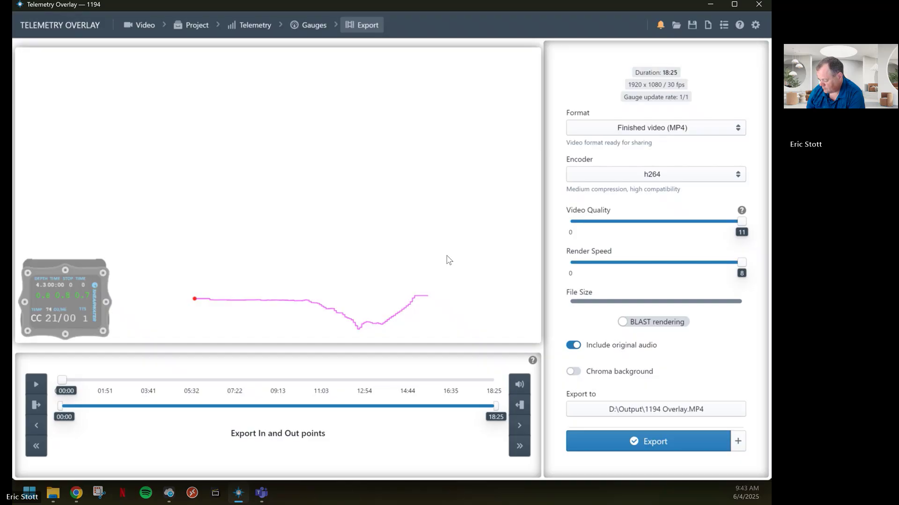